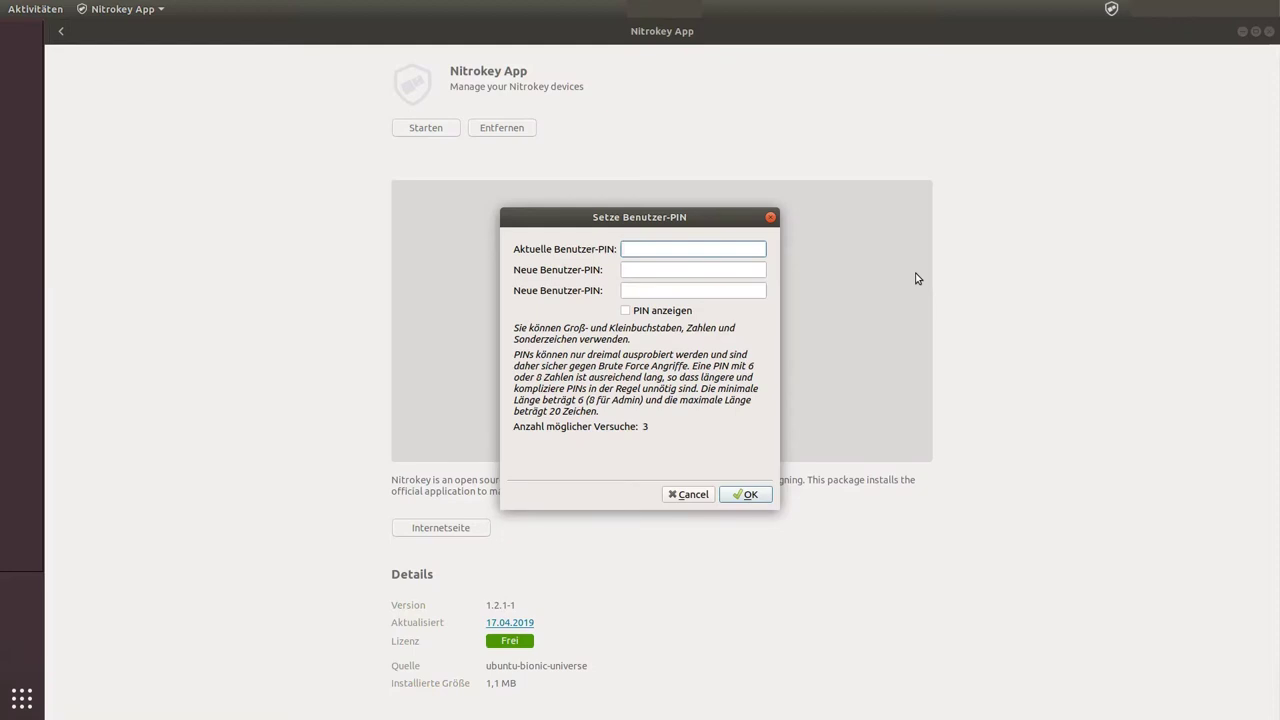
Step: Cancel the Nitrokey App's Setze Benutzer-PIN dialog without setting a new PIN
{"action": "left_click", "coordinate": [689, 496]}
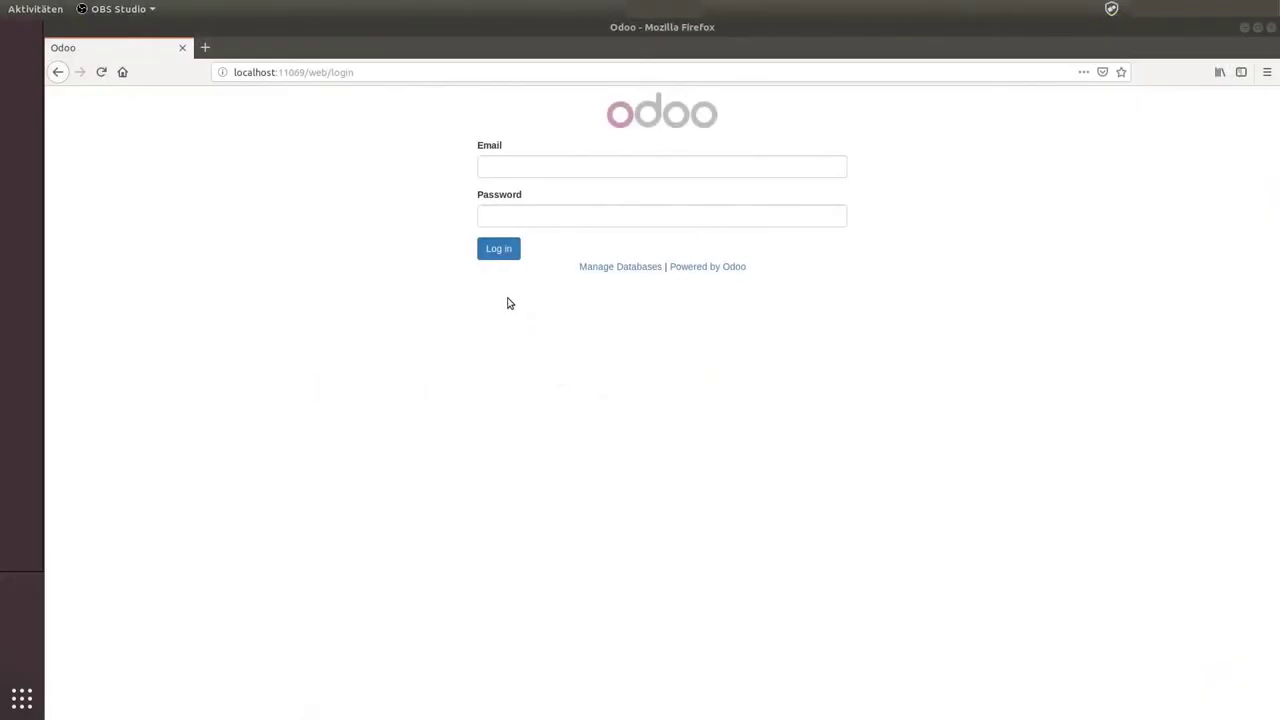
Step: Log in to Odoo with the admin login and password, declining Firefox's save-login offer
{"action": "left_click", "coordinate": [530, 175]}
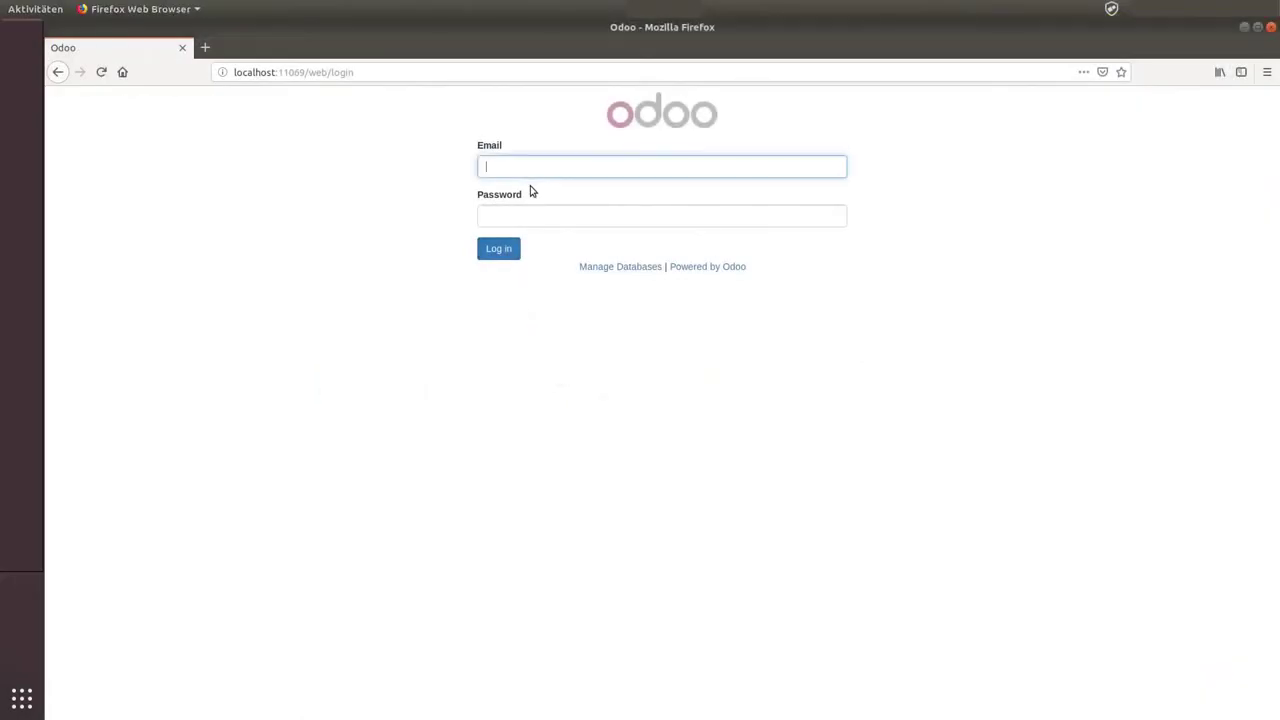
{"action": "type", "text": "admin"}
{"action": "key", "text": "Tab"}
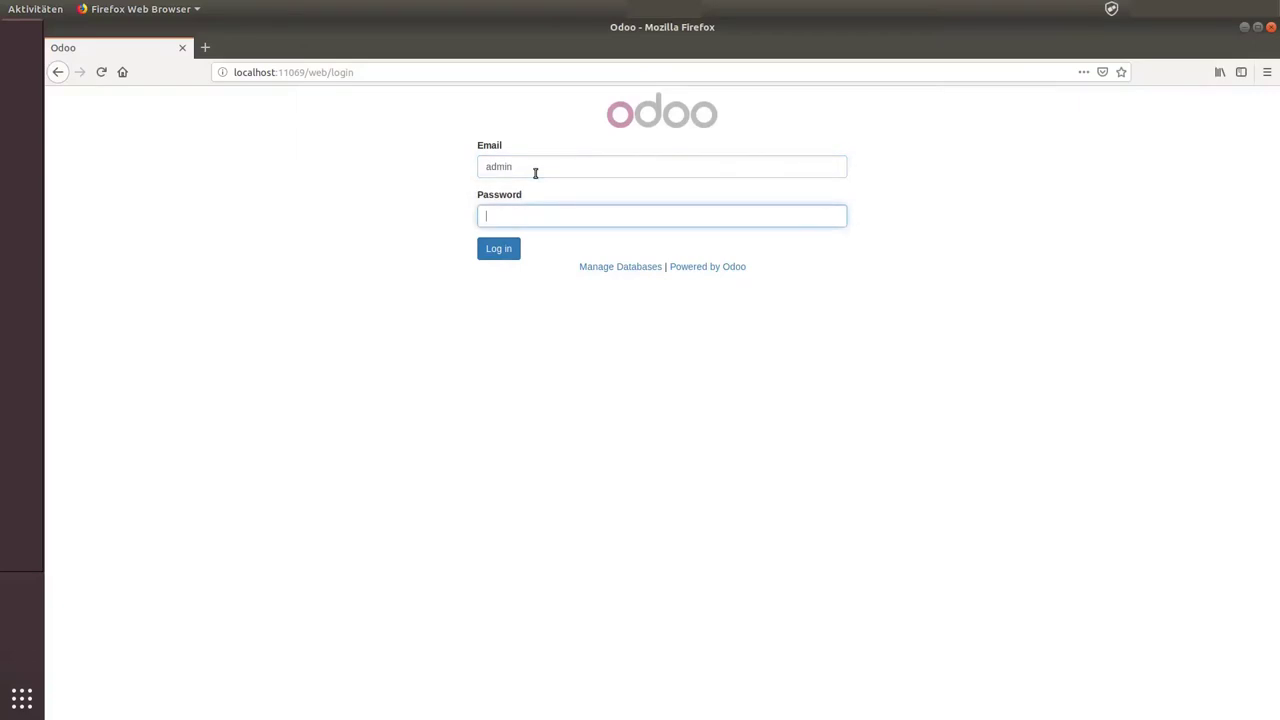
{"action": "type", "text": "admin"}
{"action": "key", "text": "Return"}
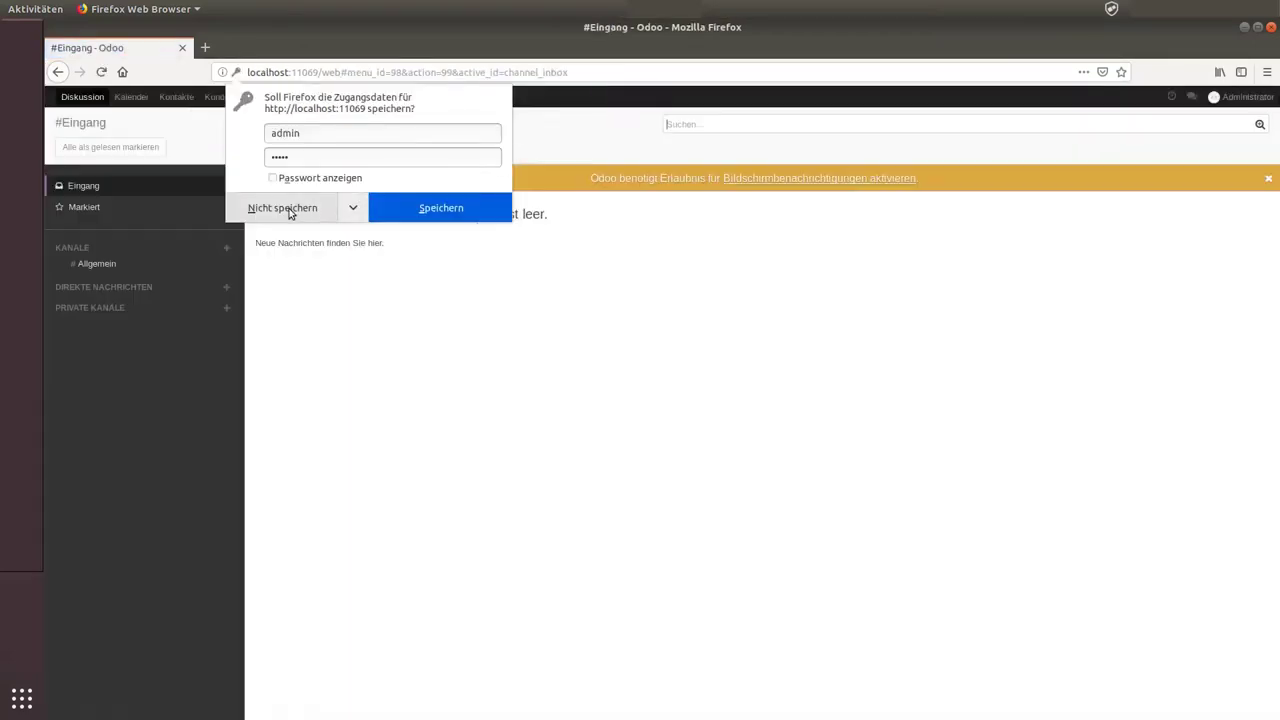
{"action": "left_click", "coordinate": [289, 208]}
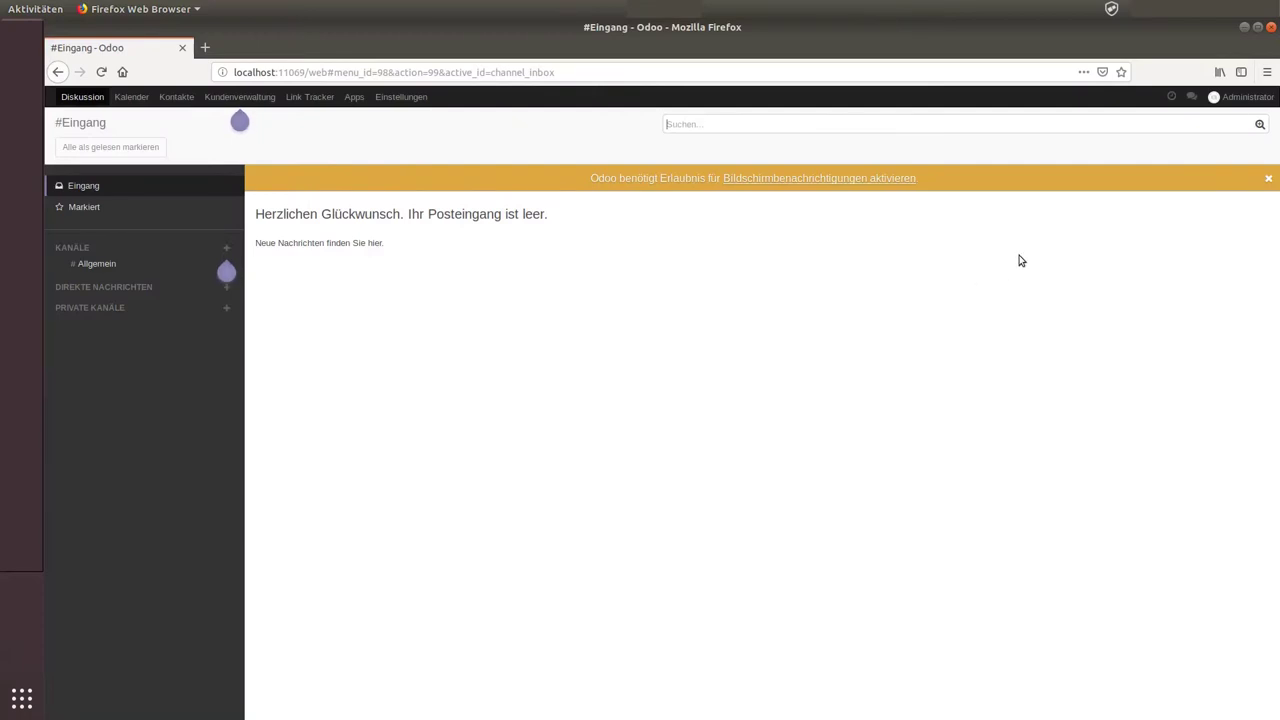
Step: In the Administrator's Einstellungen, go to MFA Settings and choose Add New App/Device
{"action": "left_click", "coordinate": [1250, 97]}
{"action": "left_click", "coordinate": [1209, 166]}
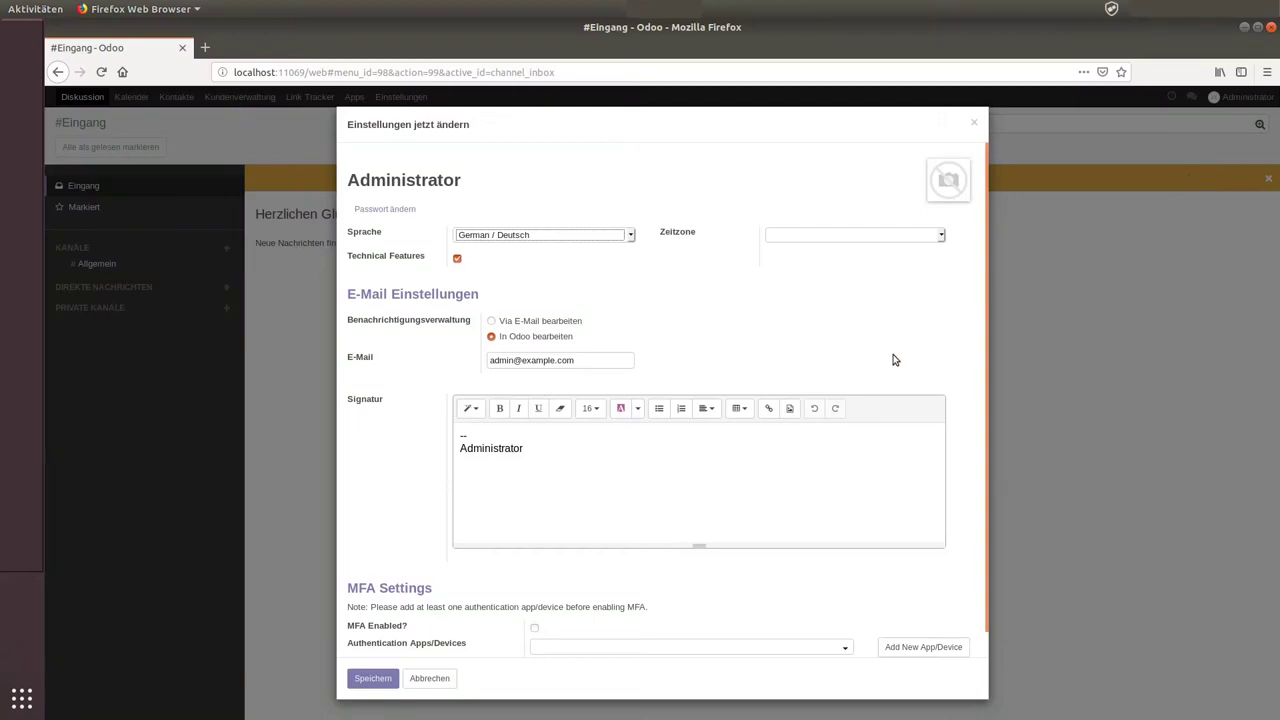
{"action": "scroll", "coordinate": [895, 360], "scroll_direction": "down", "scroll_amount": 1}
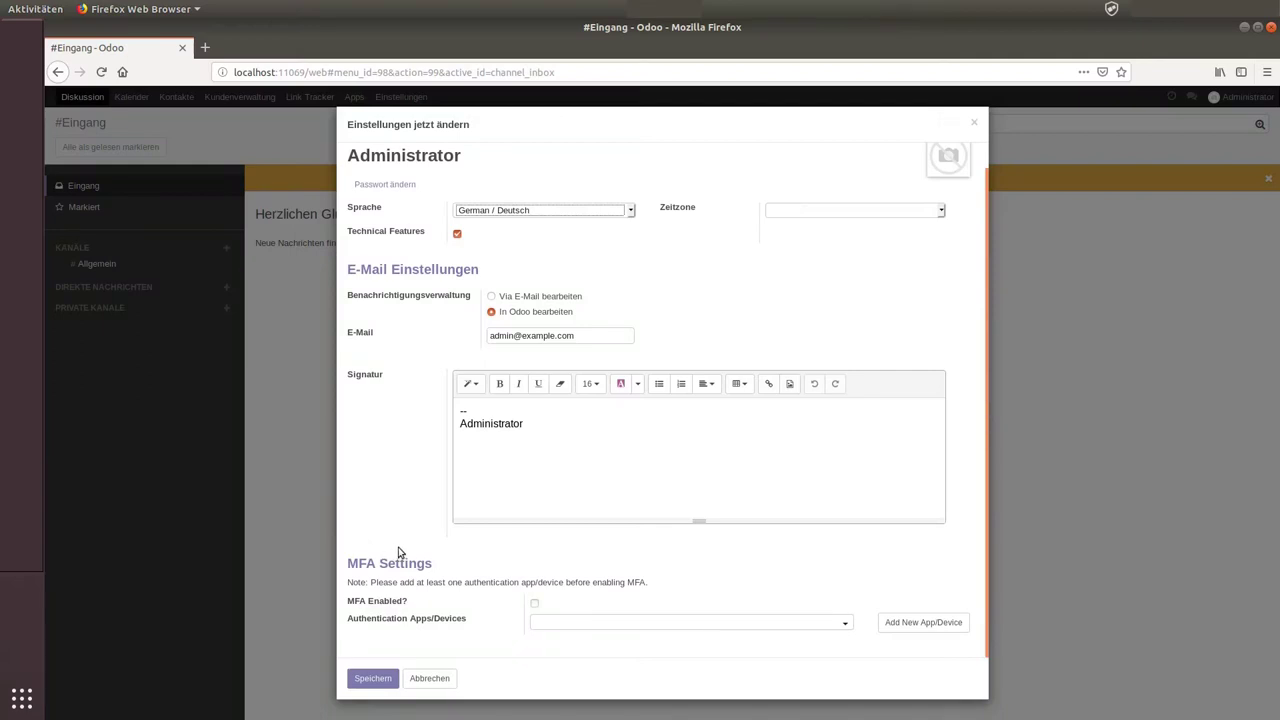
{"action": "left_click", "coordinate": [923, 622]}
Step: Enter 'Nitrokey' as the Authentication App/Device Name
{"action": "left_click", "coordinate": [565, 194]}
{"action": "type", "text": "Nitrokey"}
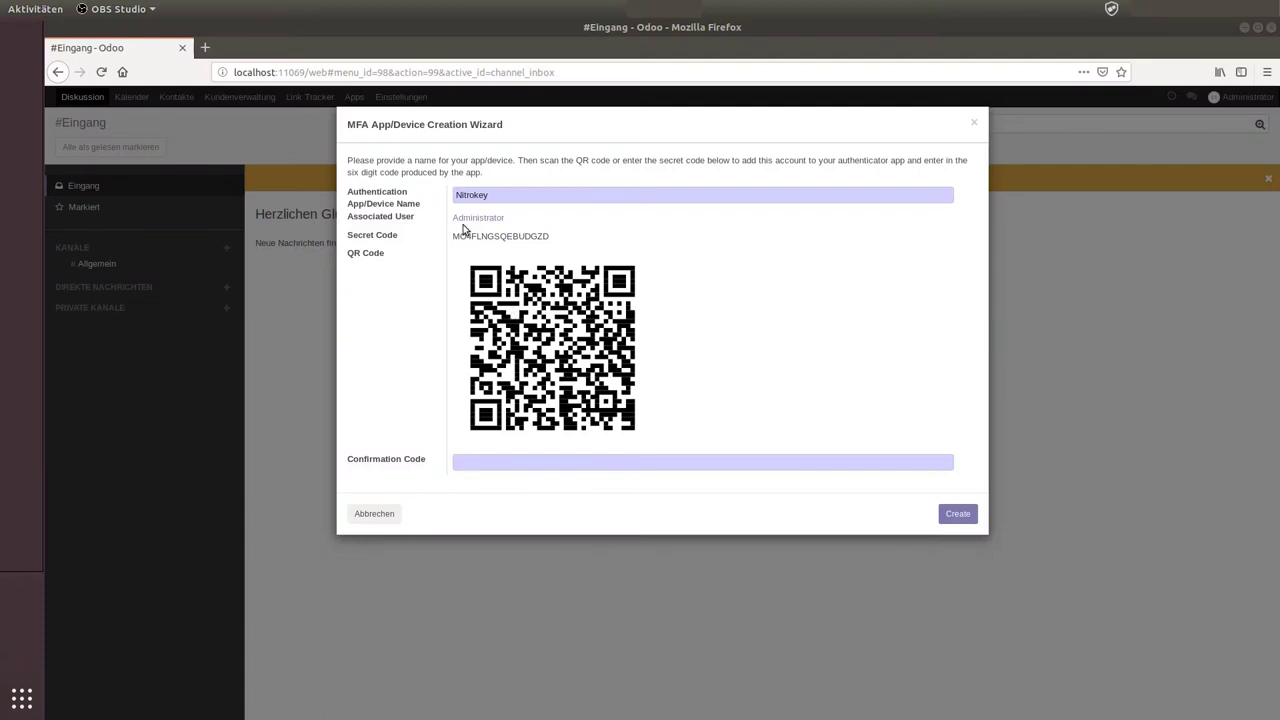
Step: Copy the wizard's Secret Code to the clipboard
{"action": "left_click_drag", "start_coordinate": [451, 238], "coordinate": [551, 239]}
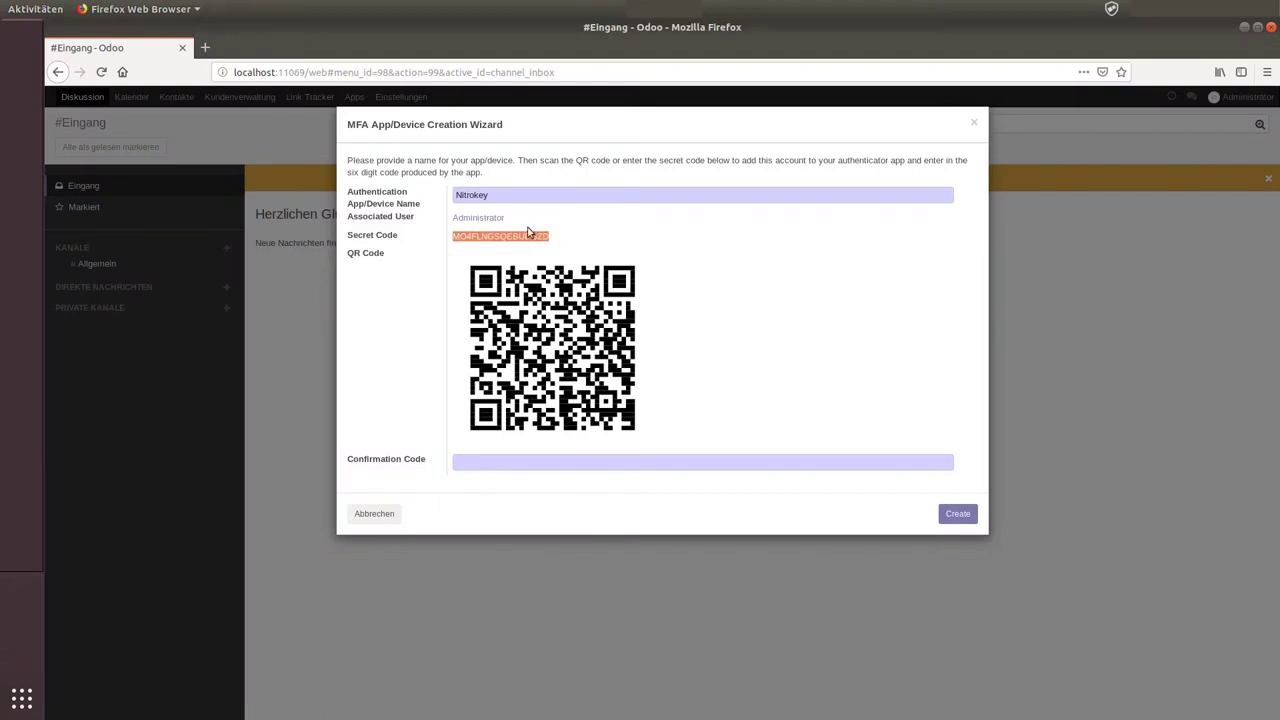
{"action": "right_click", "coordinate": [528, 236]}
{"action": "left_click", "coordinate": [565, 243]}
Step: Open the Nitrokey App's Einmalpasswörter und Passwort-Safe configuration
{"action": "left_click", "coordinate": [1111, 9]}
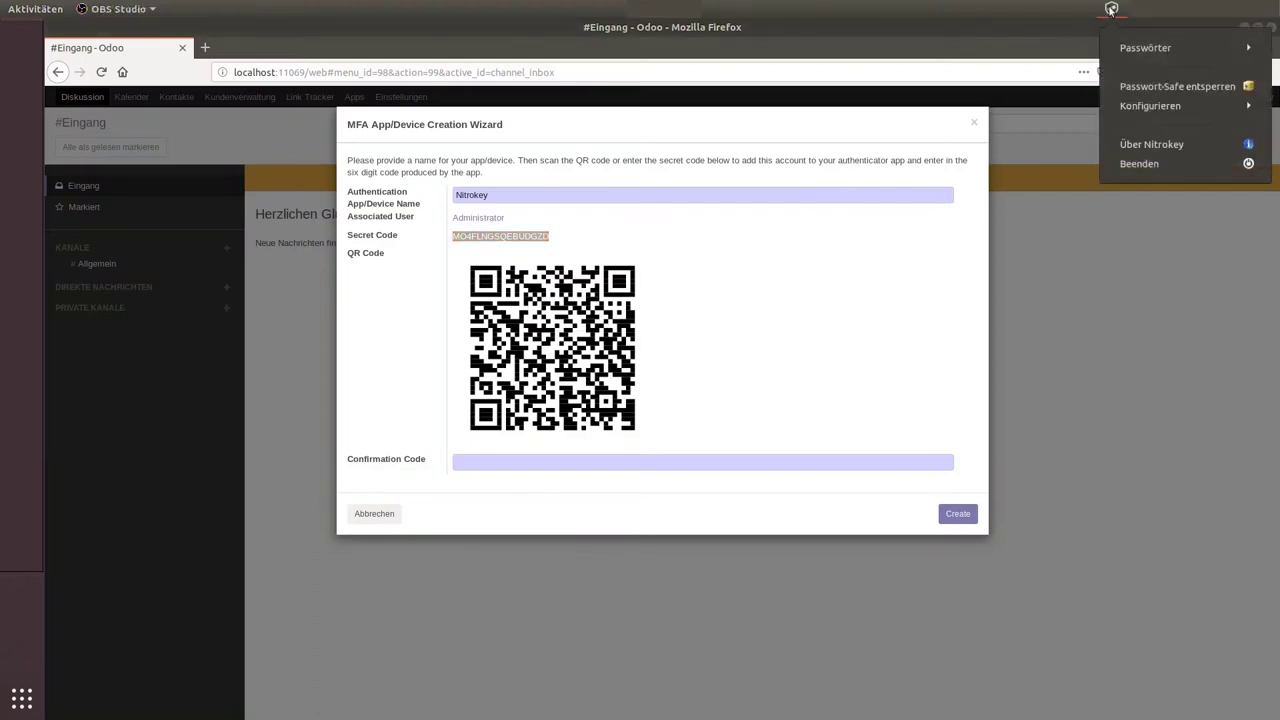
{"action": "left_click", "coordinate": [1147, 106]}
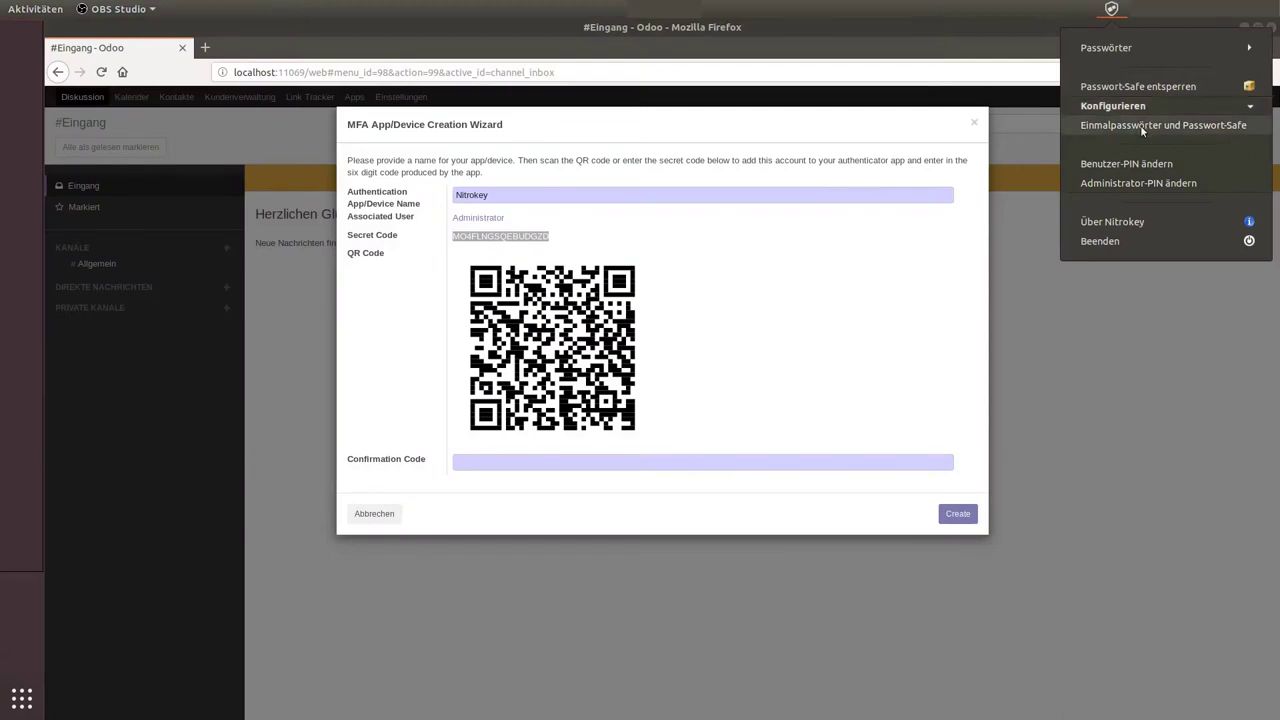
{"action": "left_click", "coordinate": [1141, 125]}
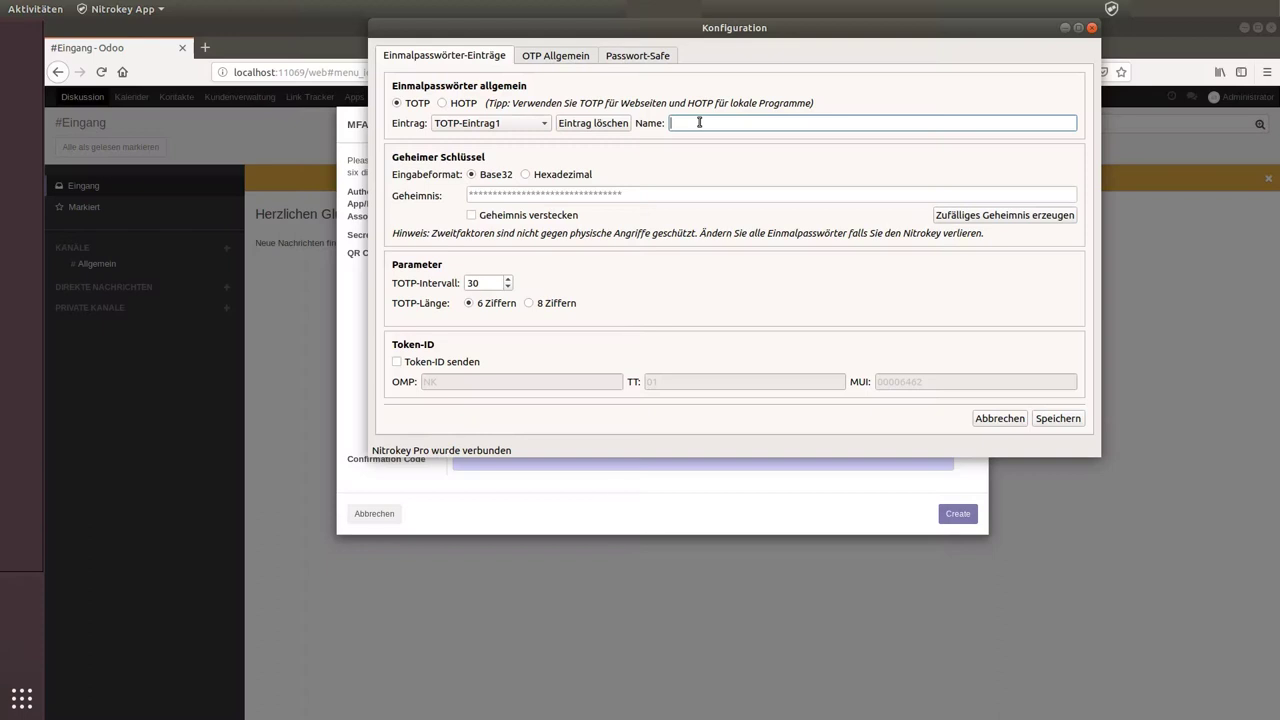
Step: Save TOTP slot 1 named 'Odoo' with the pasted Odoo secret code
{"action": "type", "text": "Odoo"}
{"action": "left_click", "coordinate": [598, 193]}
{"action": "key", "text": "ctrl+v"}
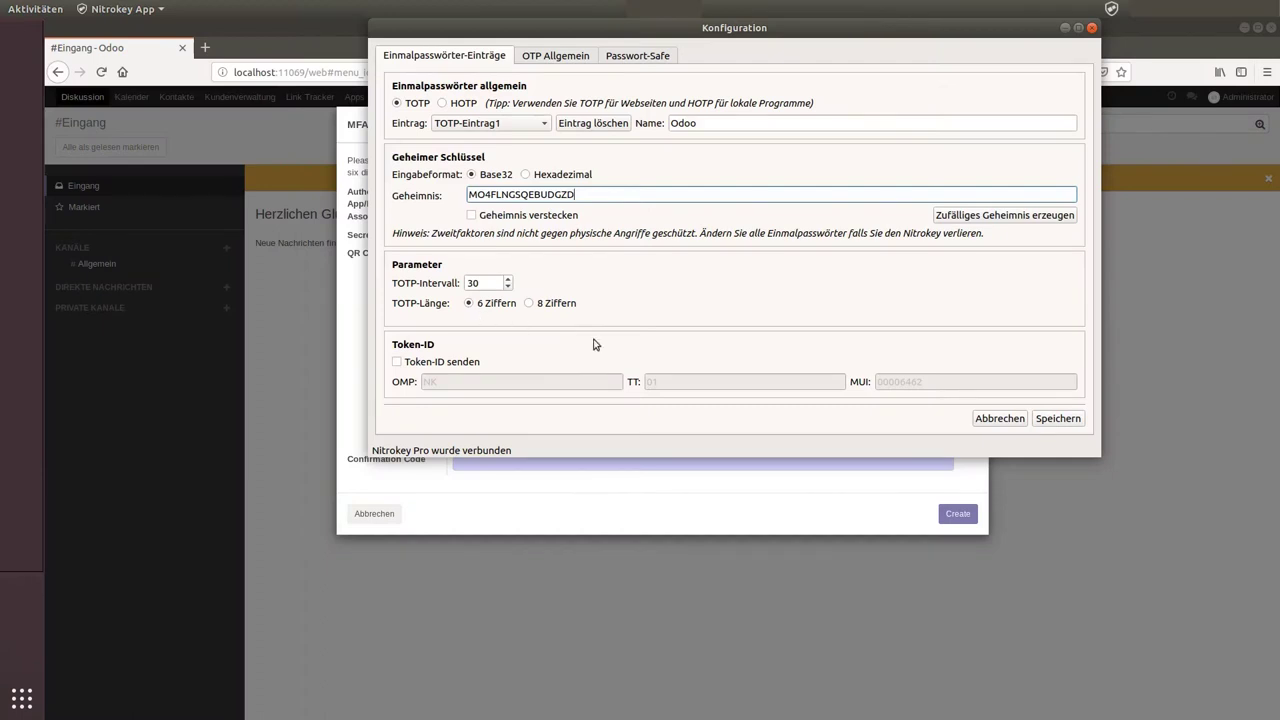
{"action": "left_click", "coordinate": [1062, 419]}
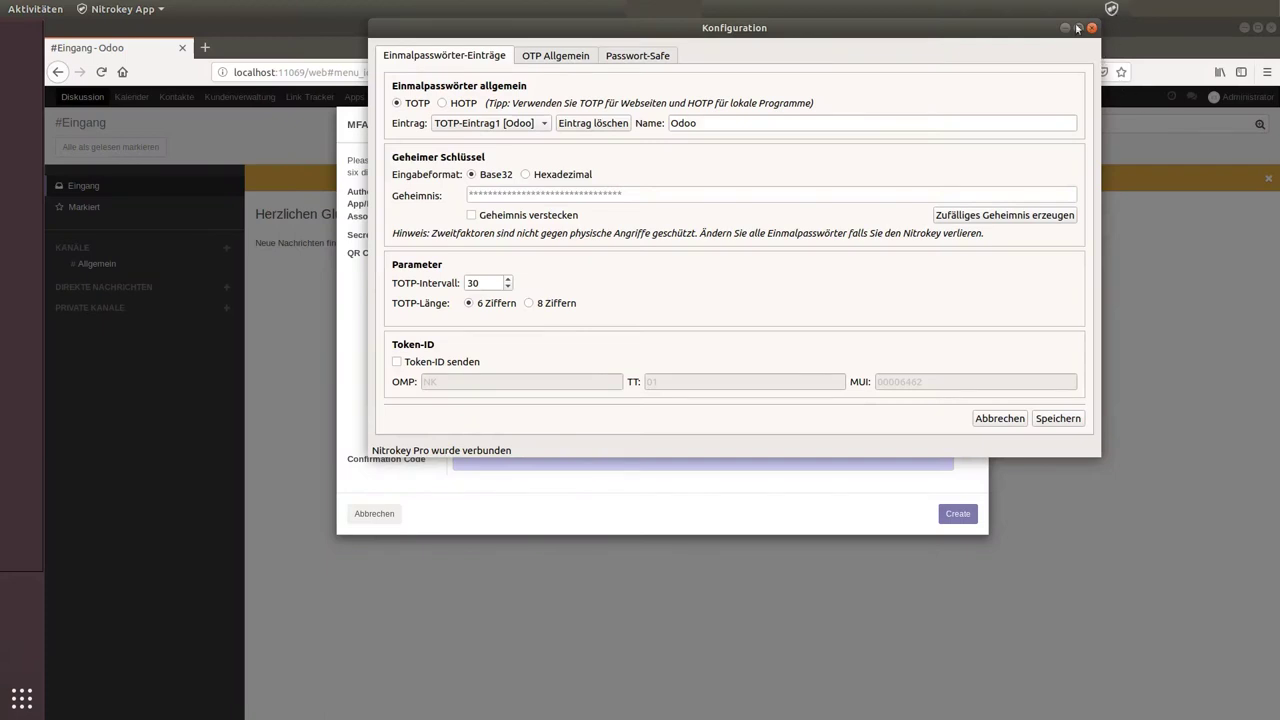
Step: Copy the Odoo one-time code from Nitrokey using the user PIN, then minimize Konfiguration
{"action": "left_click", "coordinate": [1112, 9]}
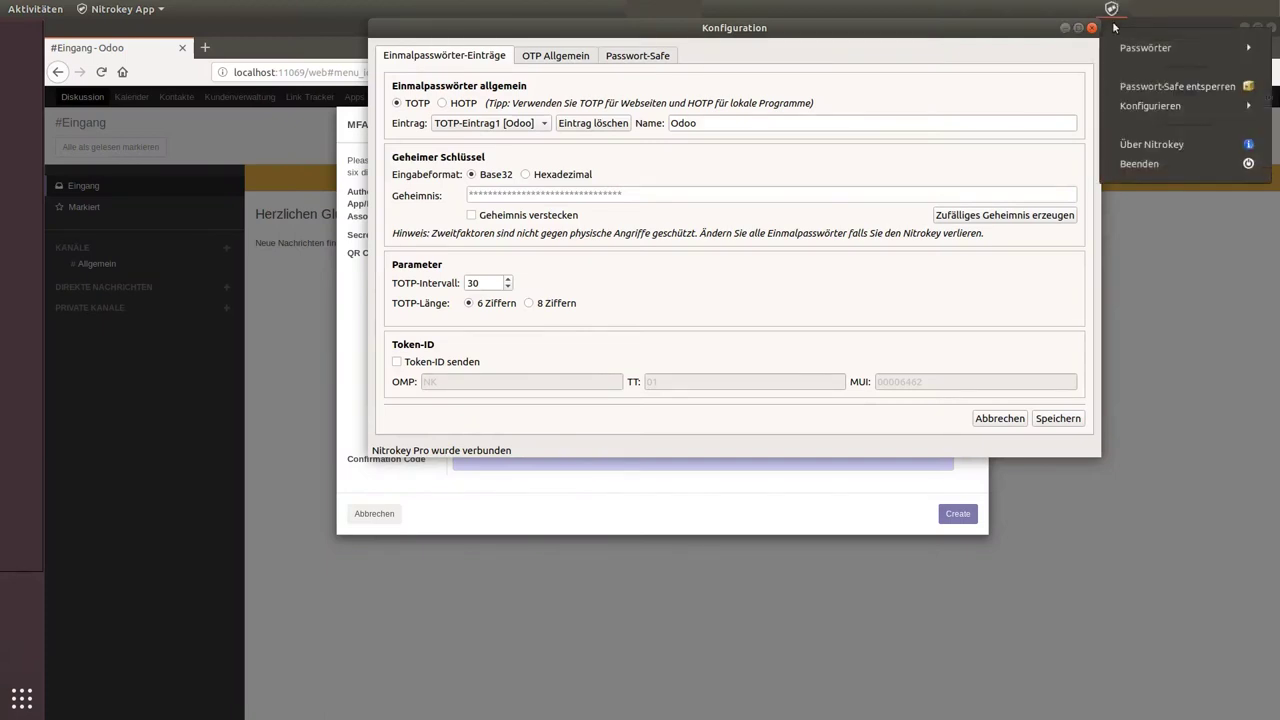
{"action": "left_click", "coordinate": [1127, 47]}
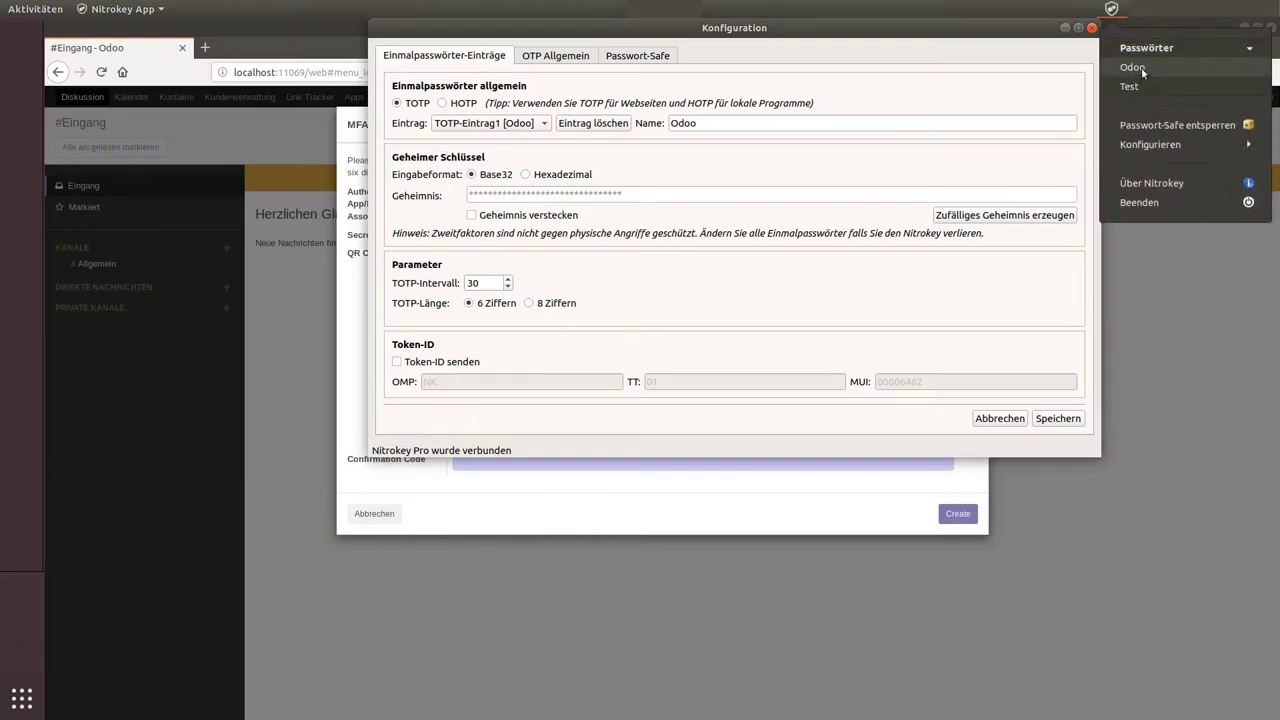
{"action": "left_click", "coordinate": [1139, 69]}
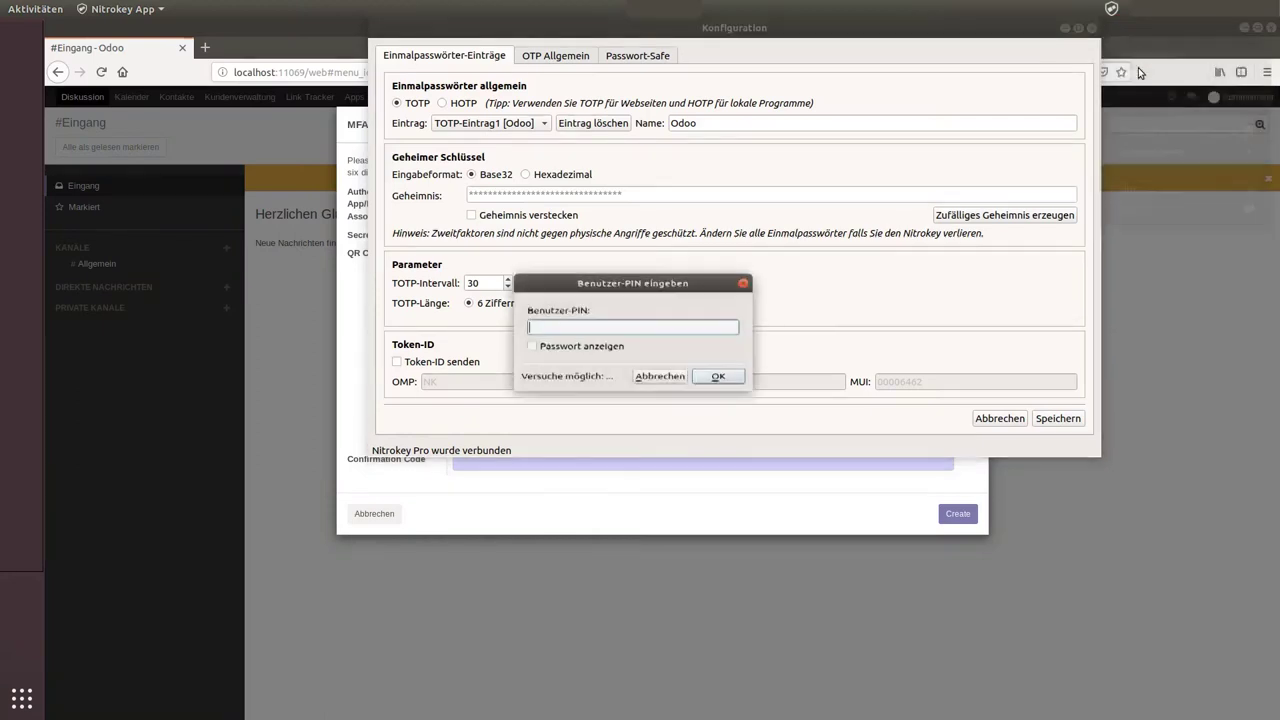
{"action": "type", "text": "123456"}
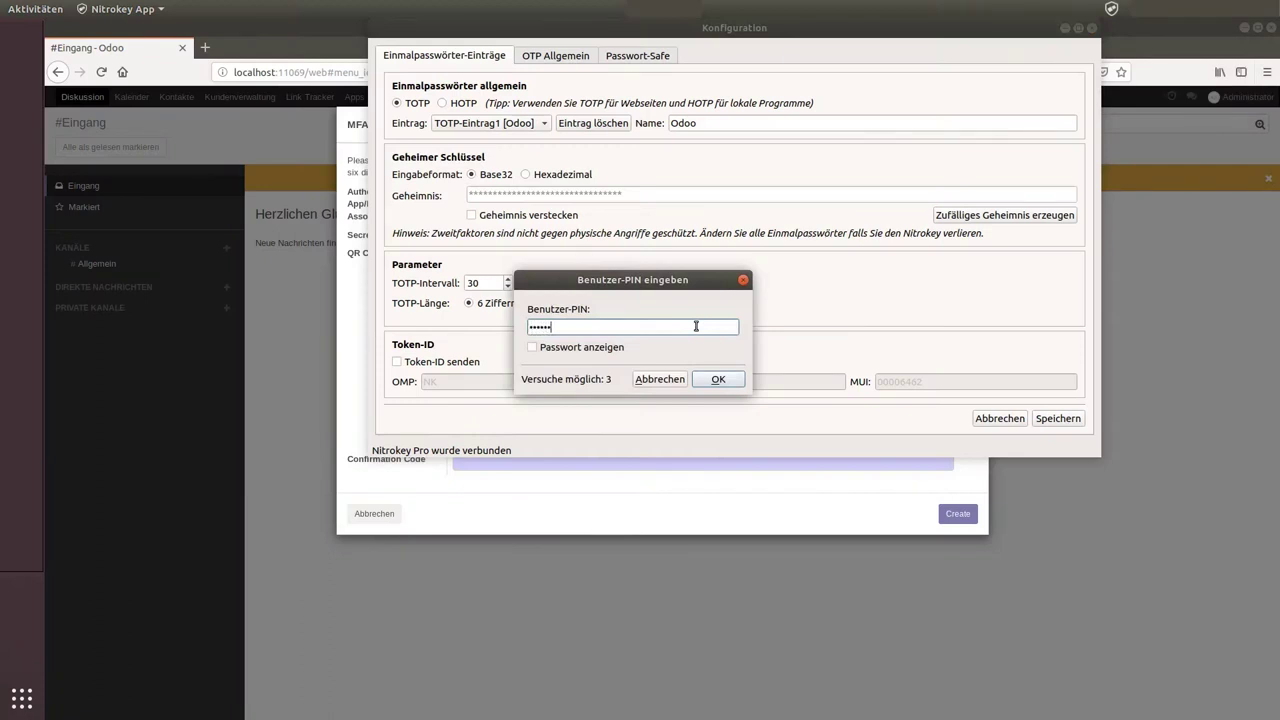
{"action": "left_click", "coordinate": [734, 384]}
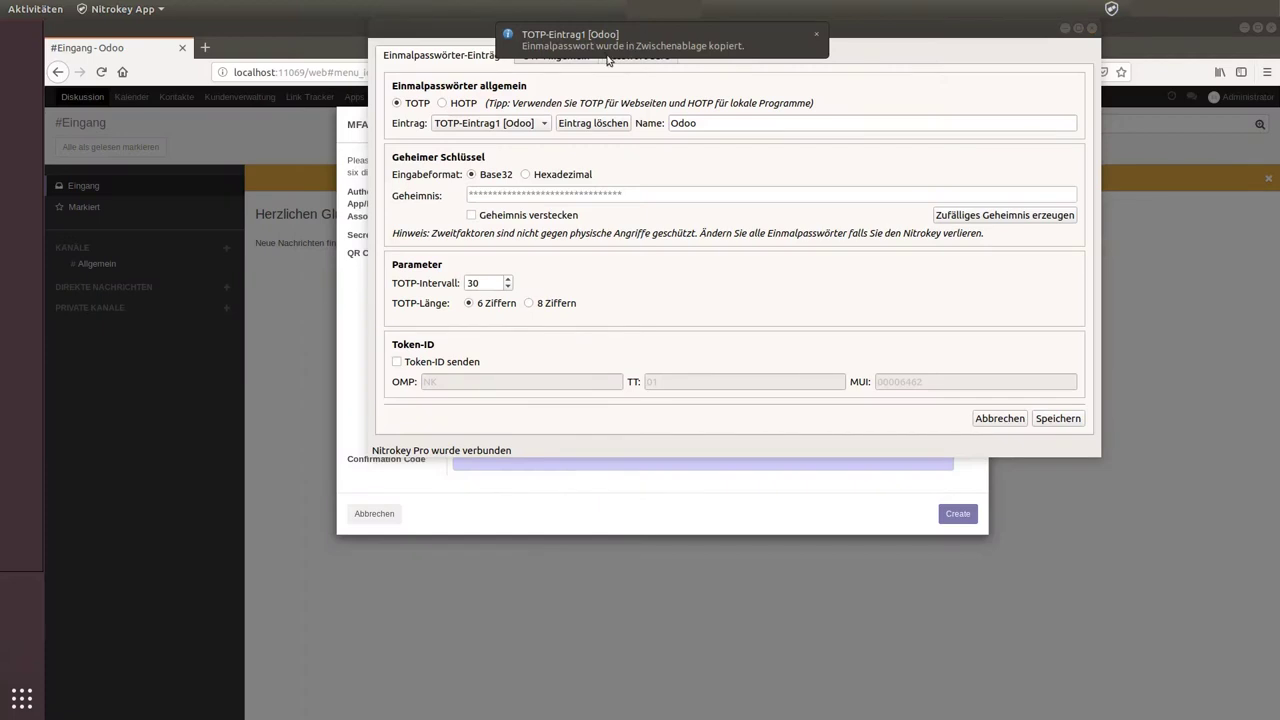
{"action": "left_click", "coordinate": [1064, 28]}
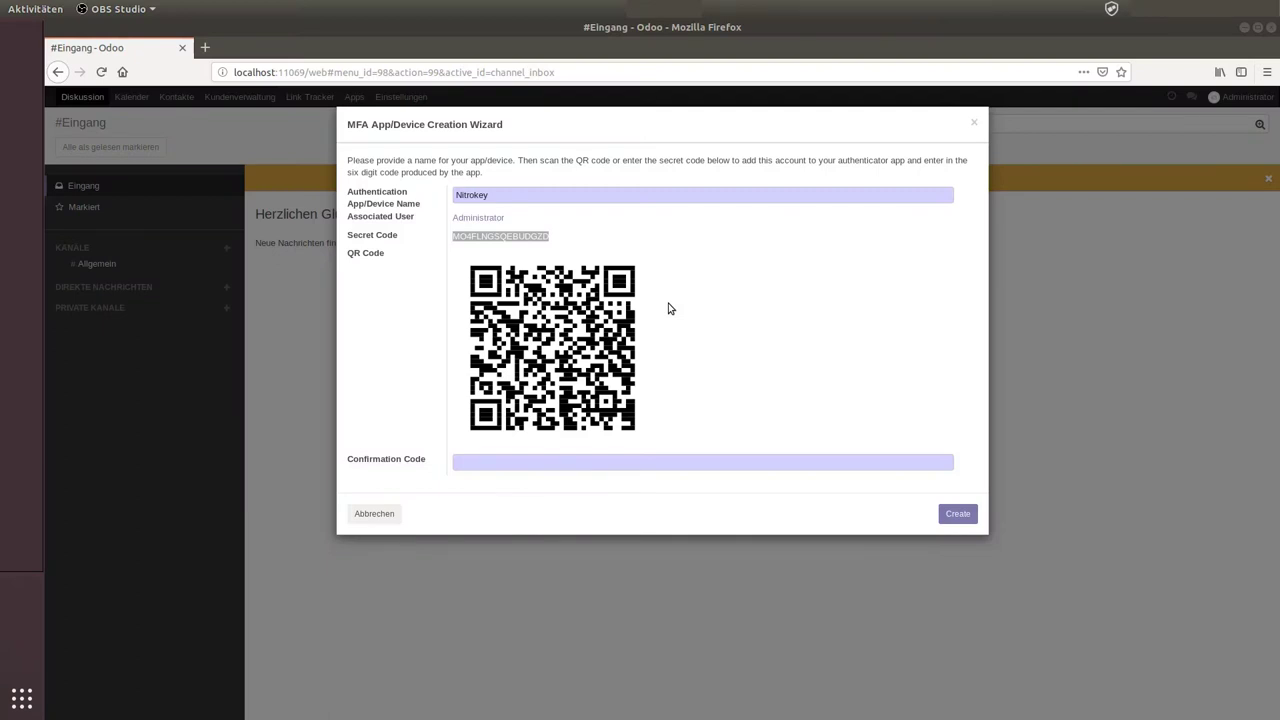
Step: Paste the Nitrokey one-time code as the Confirmation Code and create the device
{"action": "left_click", "coordinate": [578, 463]}
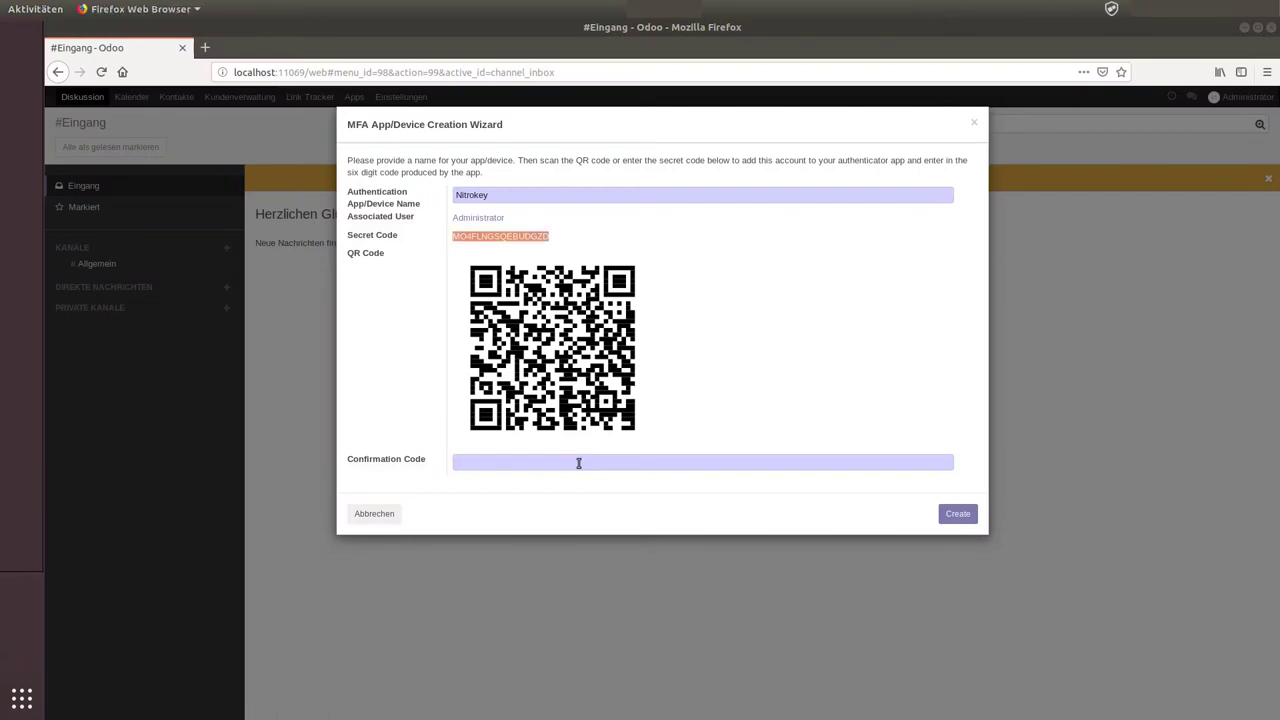
{"action": "key", "text": "ctrl+v"}
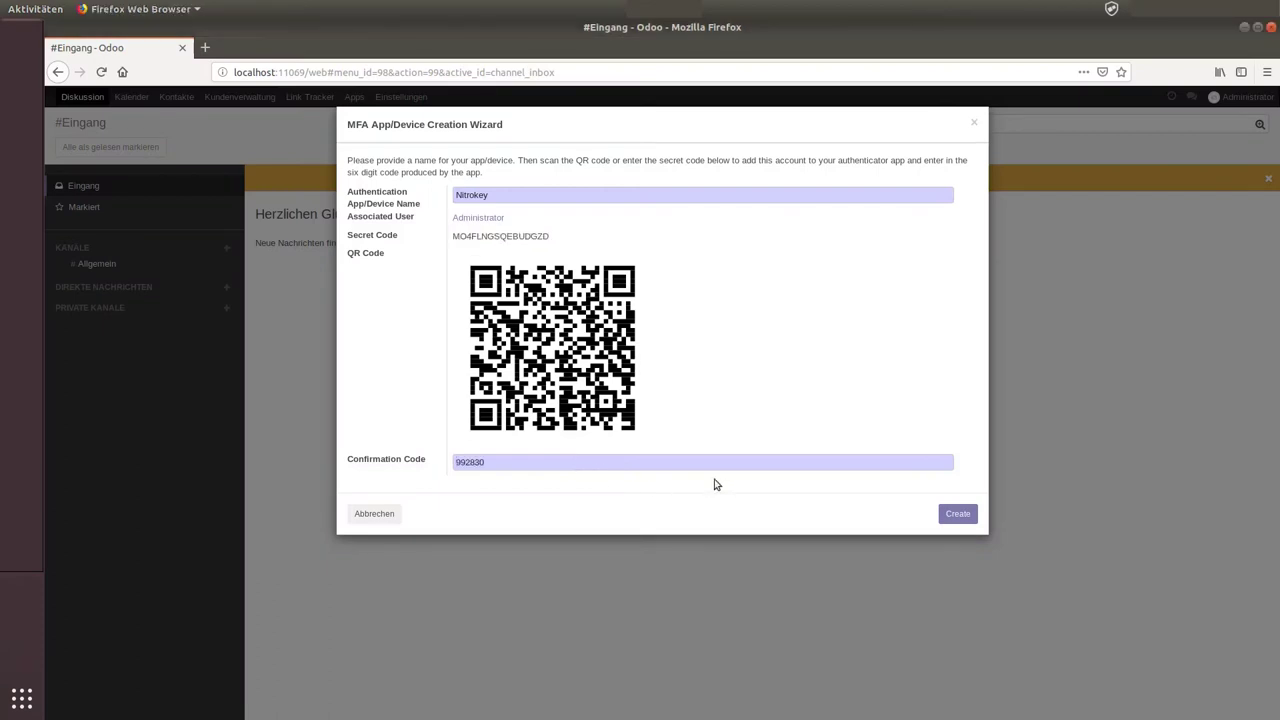
{"action": "left_click", "coordinate": [956, 516]}
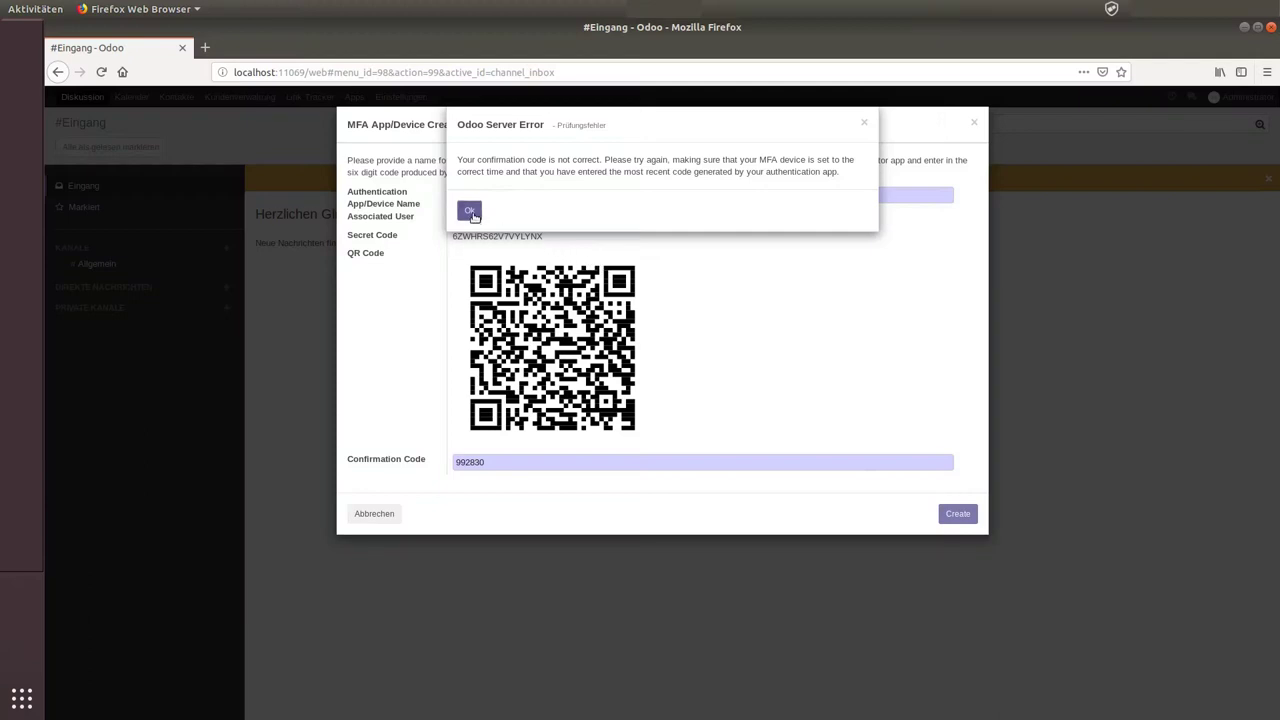
Step: Dismiss the incorrect-code error and copy the wizard's newly generated Secret Code
{"action": "left_click", "coordinate": [470, 212]}
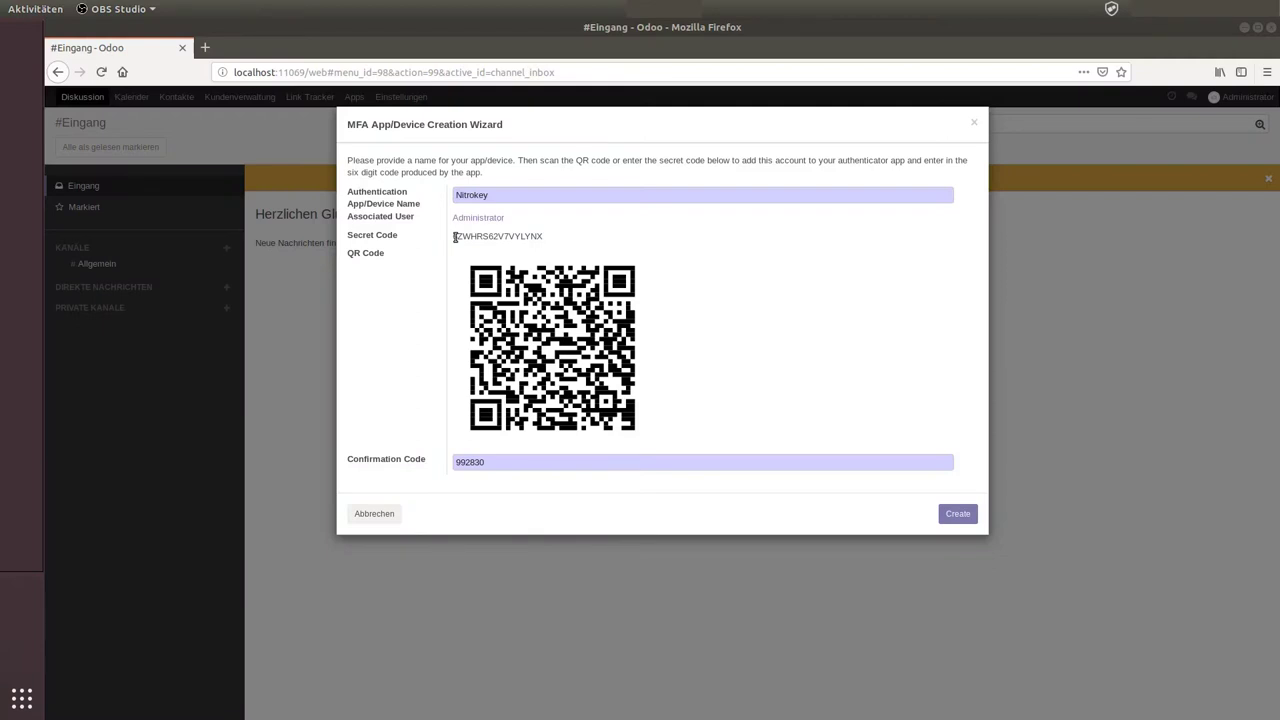
{"action": "left_click_drag", "start_coordinate": [455, 237], "coordinate": [545, 245]}
{"action": "right_click", "coordinate": [538, 244]}
{"action": "left_click", "coordinate": [538, 246]}
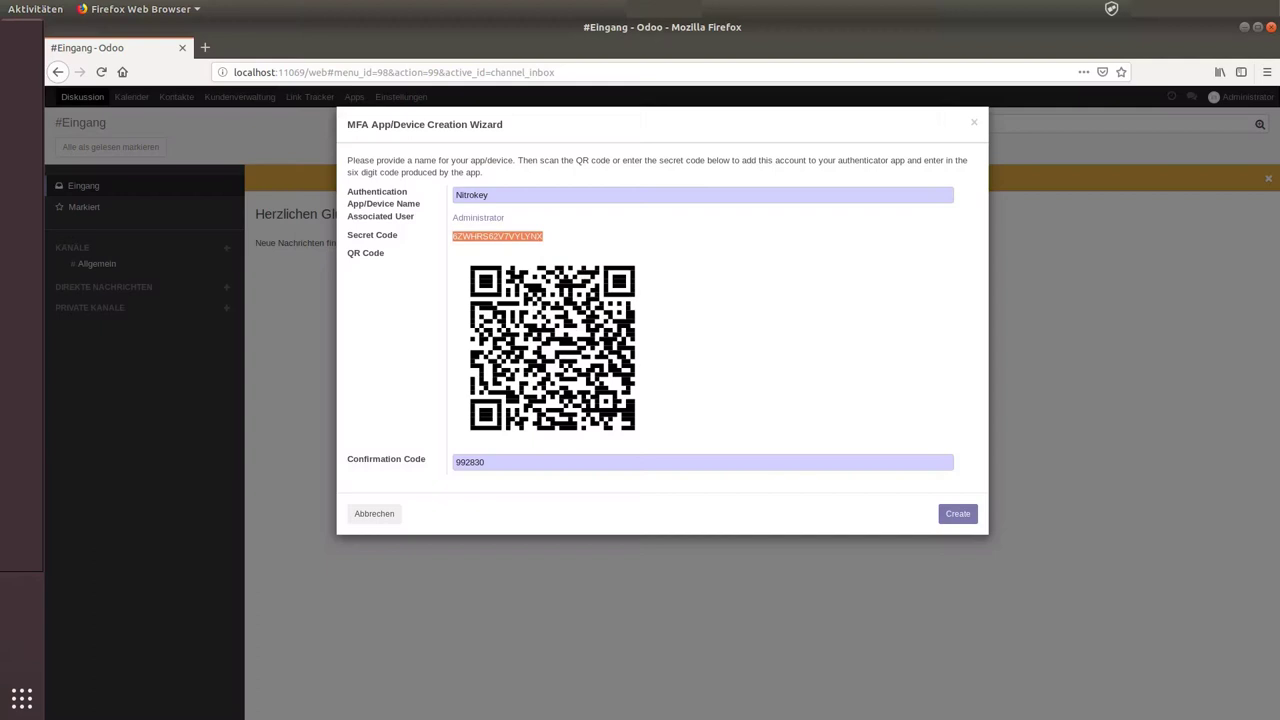
Step: Reopen the Nitrokey one-time password settings and bring the Konfiguration window forward
{"action": "left_click", "coordinate": [1111, 8]}
{"action": "left_click", "coordinate": [1153, 105]}
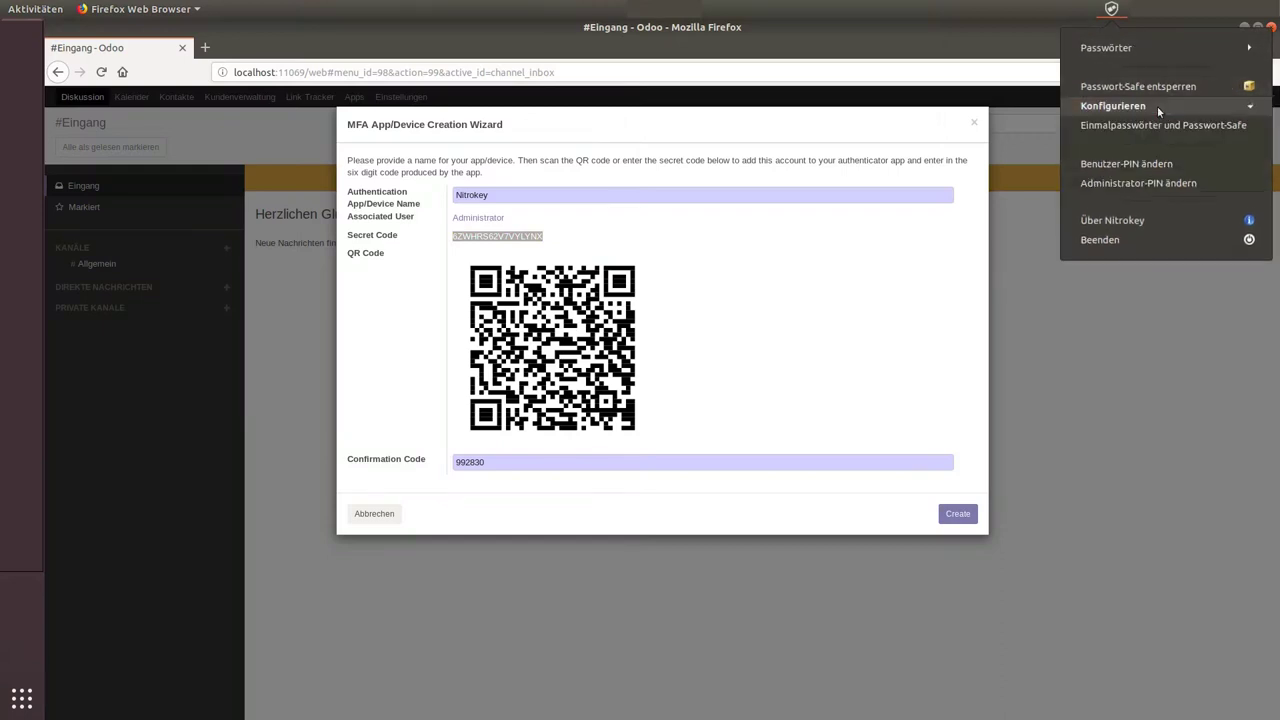
{"action": "left_click", "coordinate": [1140, 123]}
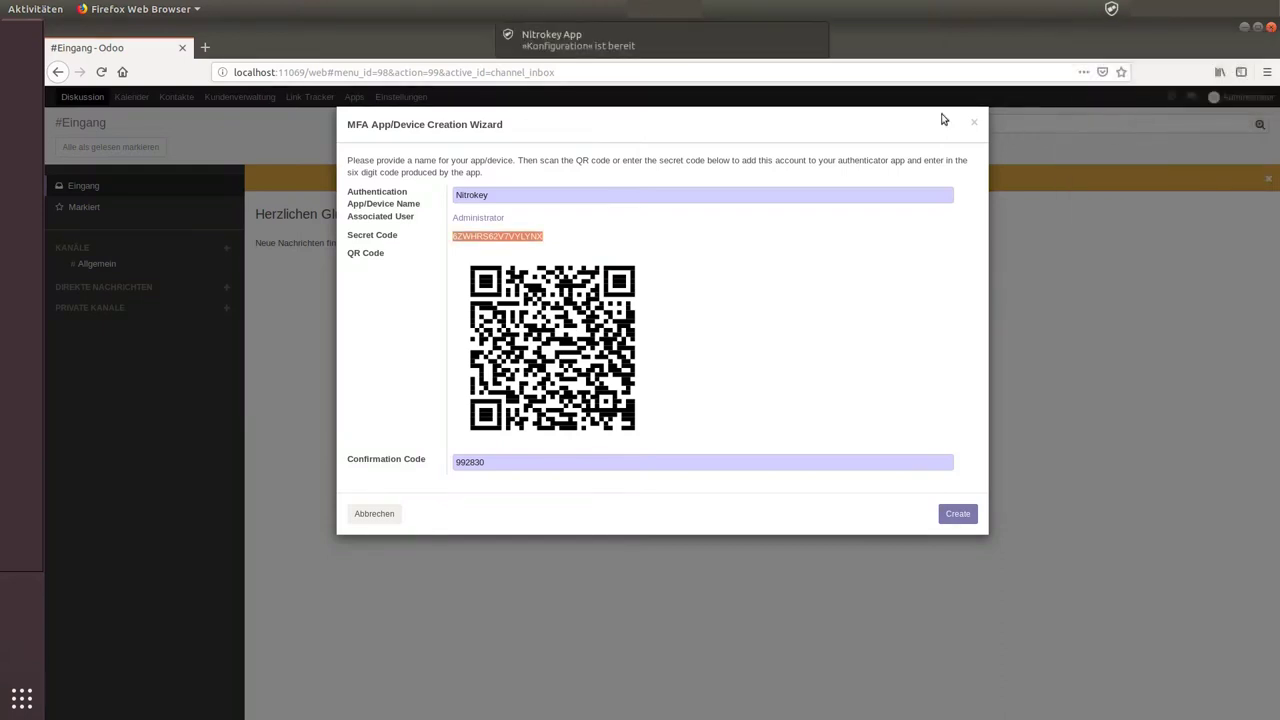
{"action": "left_click", "coordinate": [654, 41]}
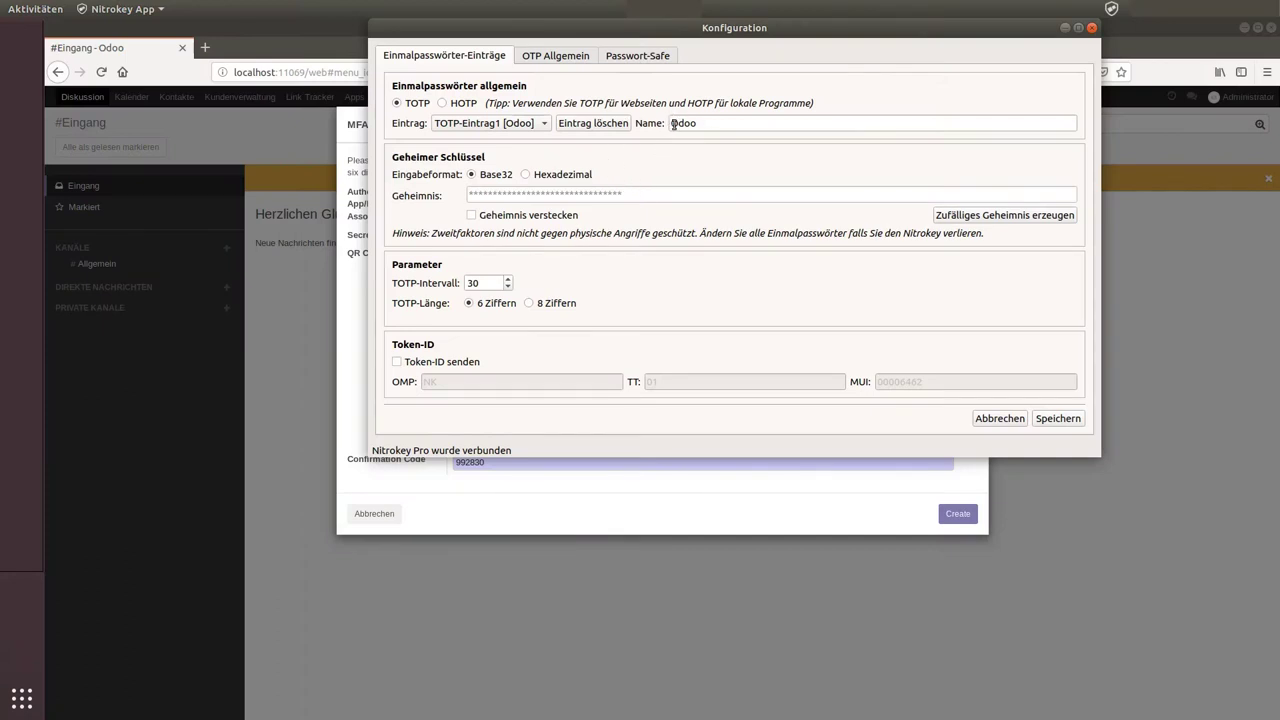
Step: Paste the new Odoo secret into the 'Odoo' TOTP entry's Geheimnis and save it
{"action": "mouse_move", "coordinate": [591, 196]}
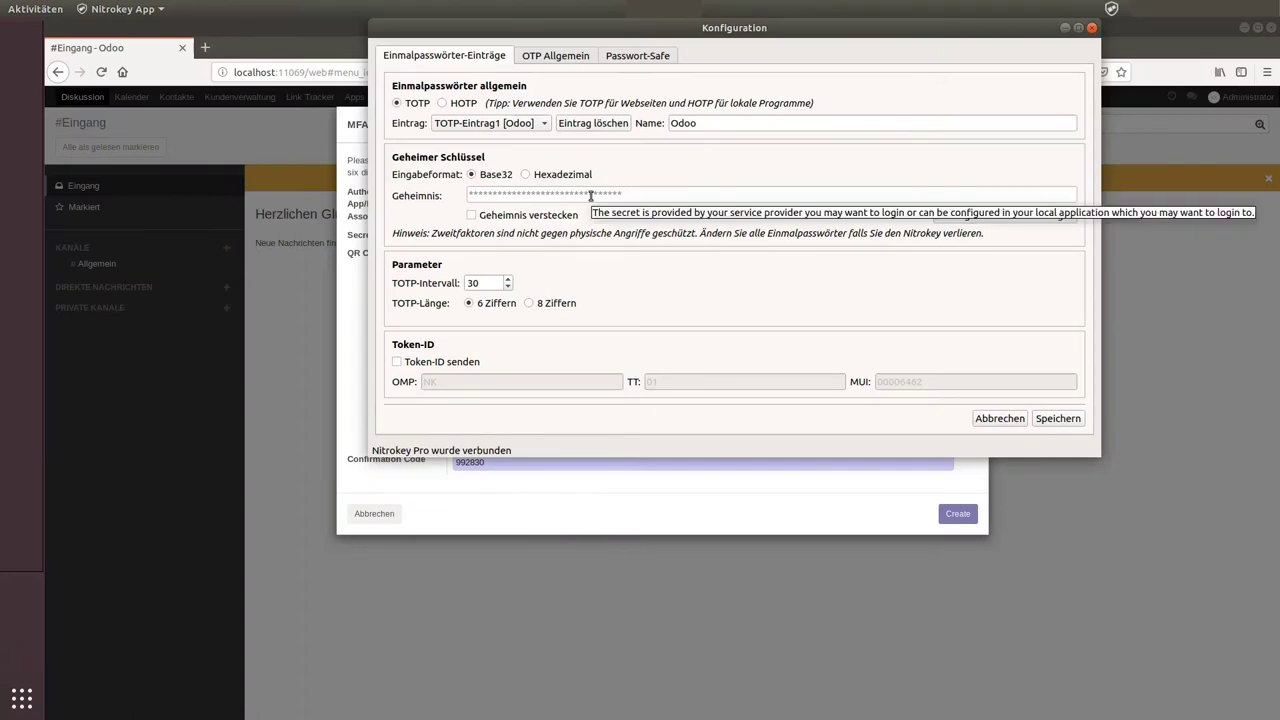
{"action": "left_click", "coordinate": [591, 196]}
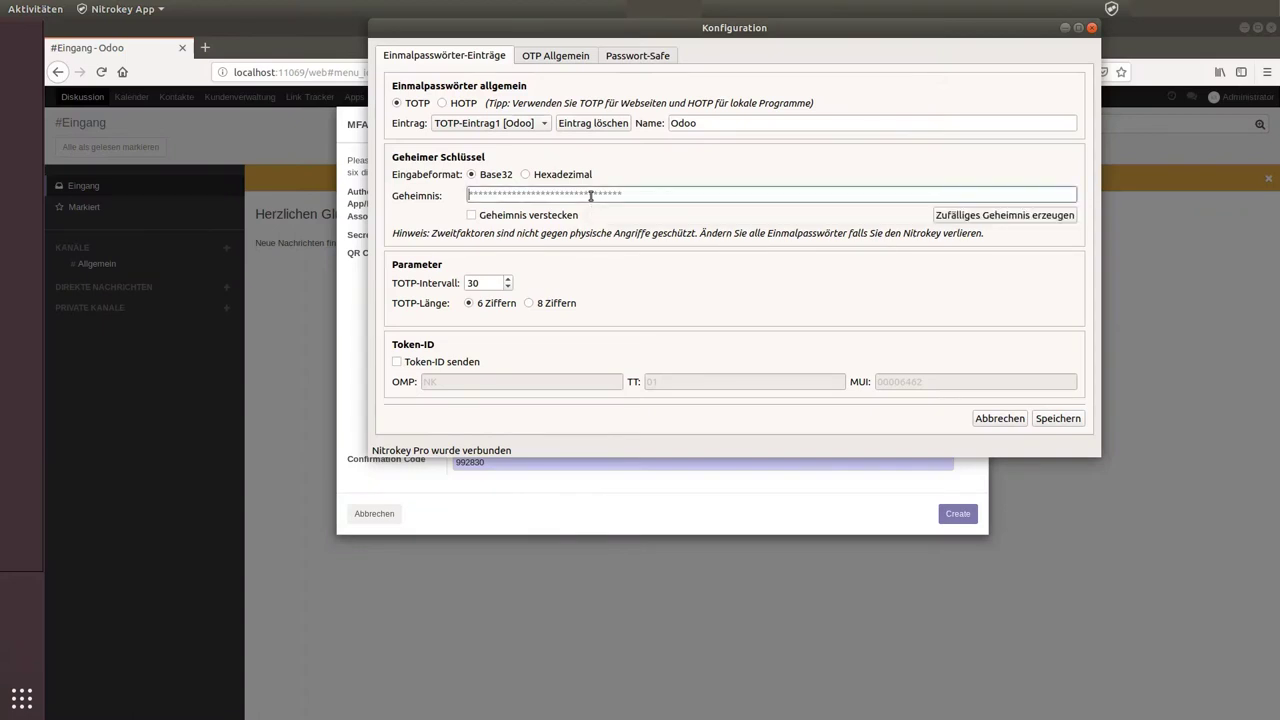
{"action": "key", "text": "ctrl+v"}
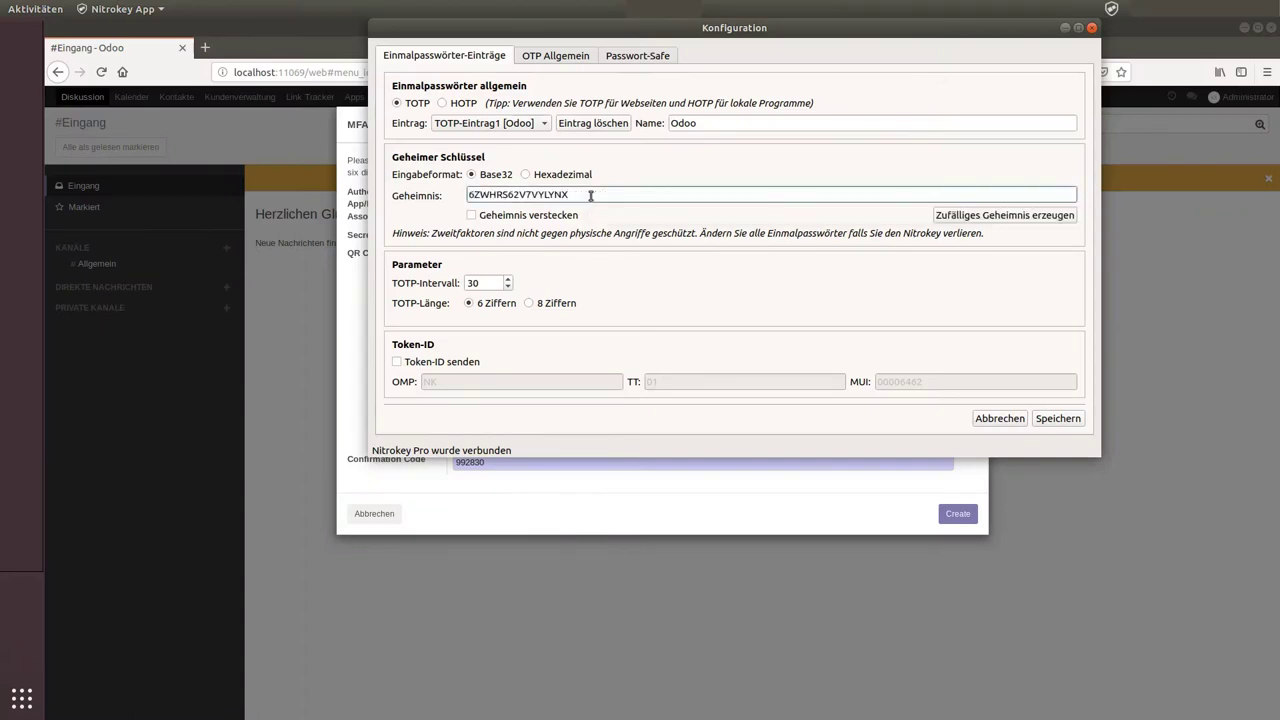
{"action": "left_click", "coordinate": [1056, 420]}
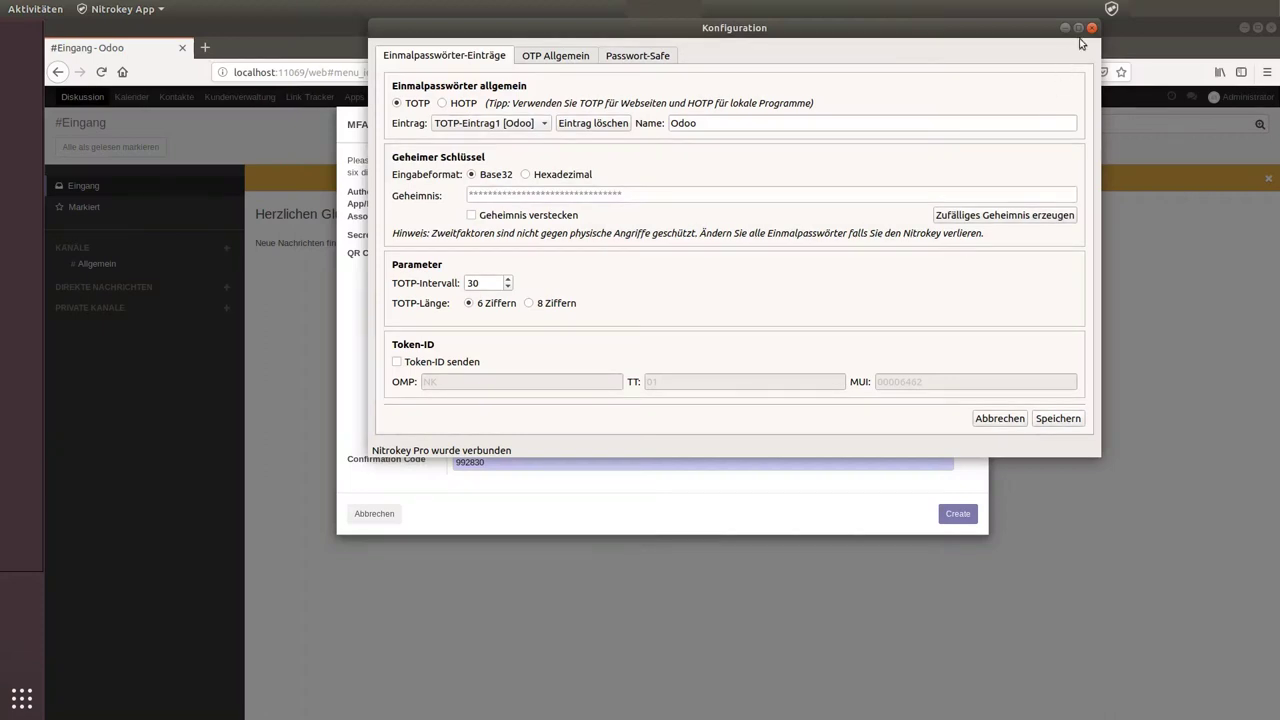
Step: Copy the current Odoo one-time code from the Nitrokey App's Passwörter list
{"action": "left_click", "coordinate": [1112, 10]}
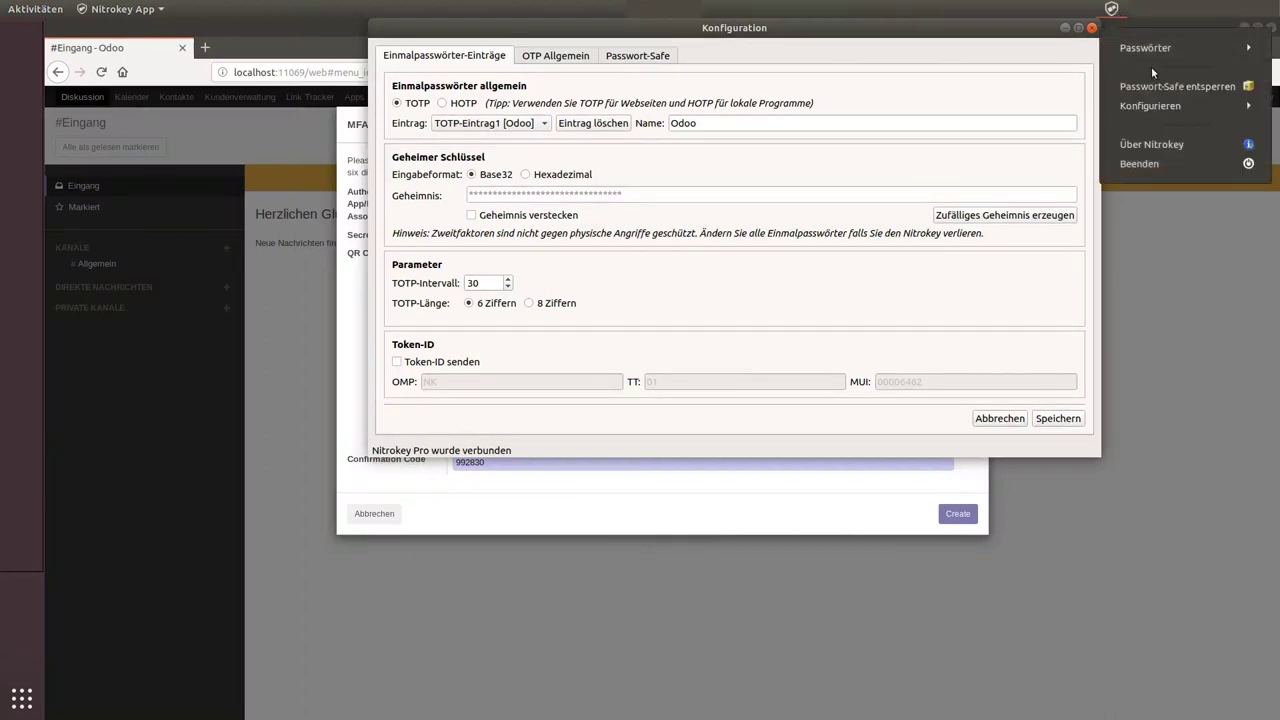
{"action": "left_click", "coordinate": [1154, 48]}
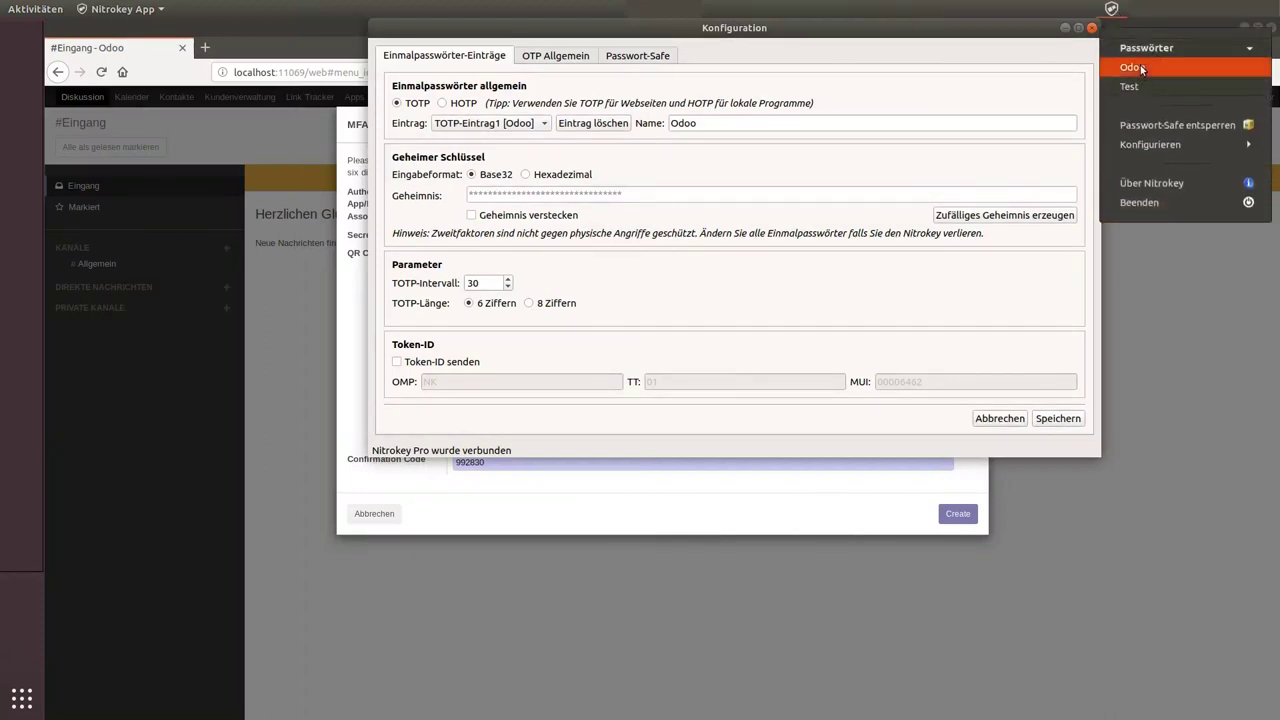
{"action": "left_click", "coordinate": [1140, 68]}
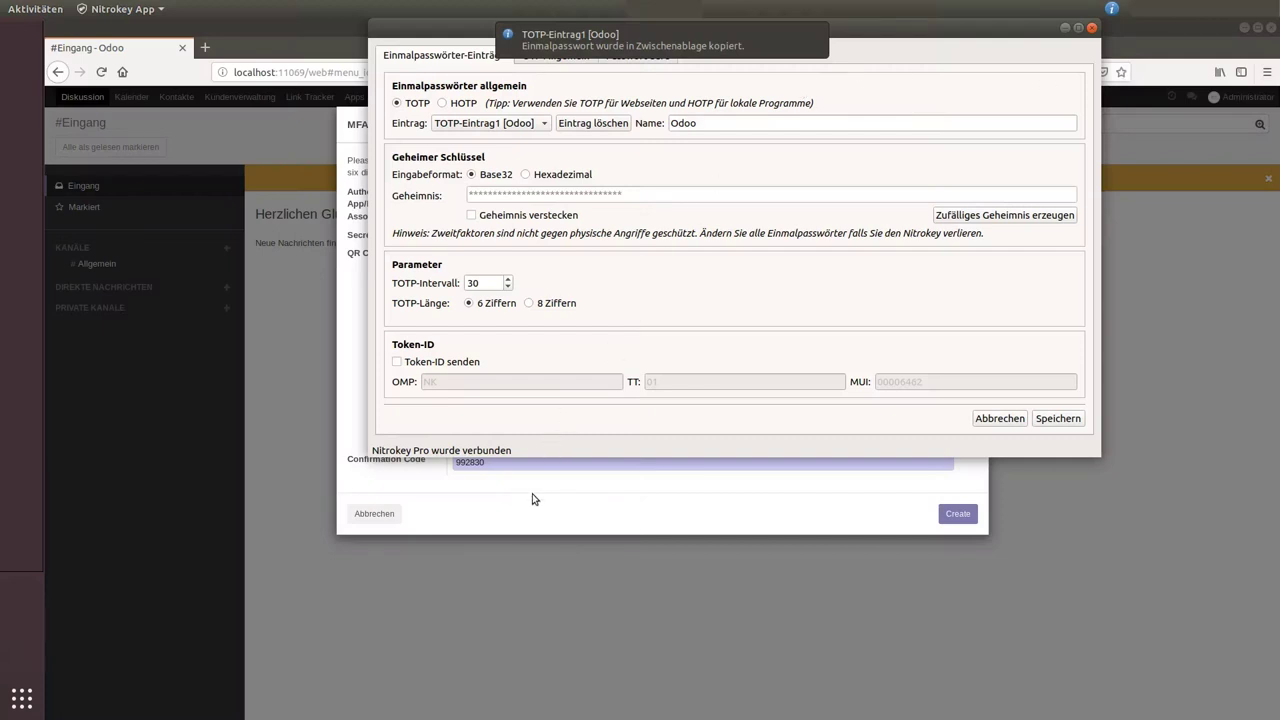
Step: Replace the old confirmation code with the pasted one-time code and create the Nitrokey device
{"action": "left_click", "coordinate": [532, 495]}
{"action": "left_click_drag", "start_coordinate": [515, 462], "coordinate": [457, 462]}
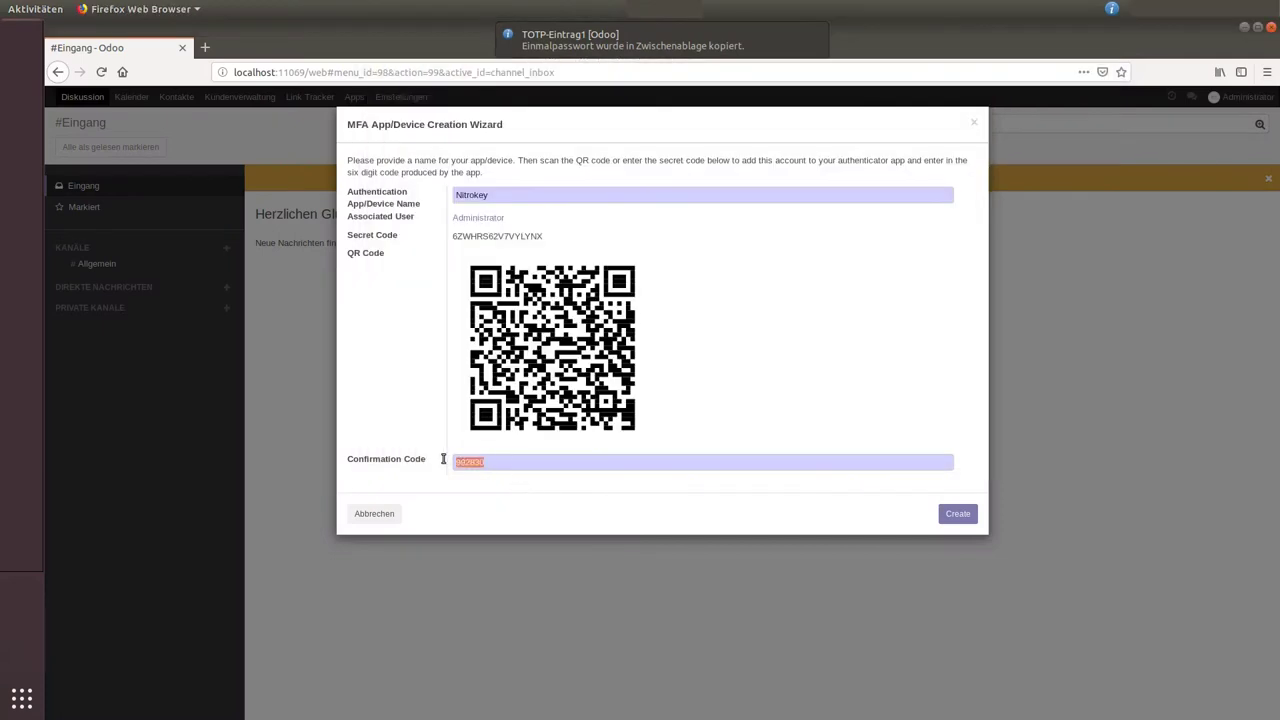
{"action": "key", "text": "ctrl+v"}
{"action": "left_click", "coordinate": [958, 516]}
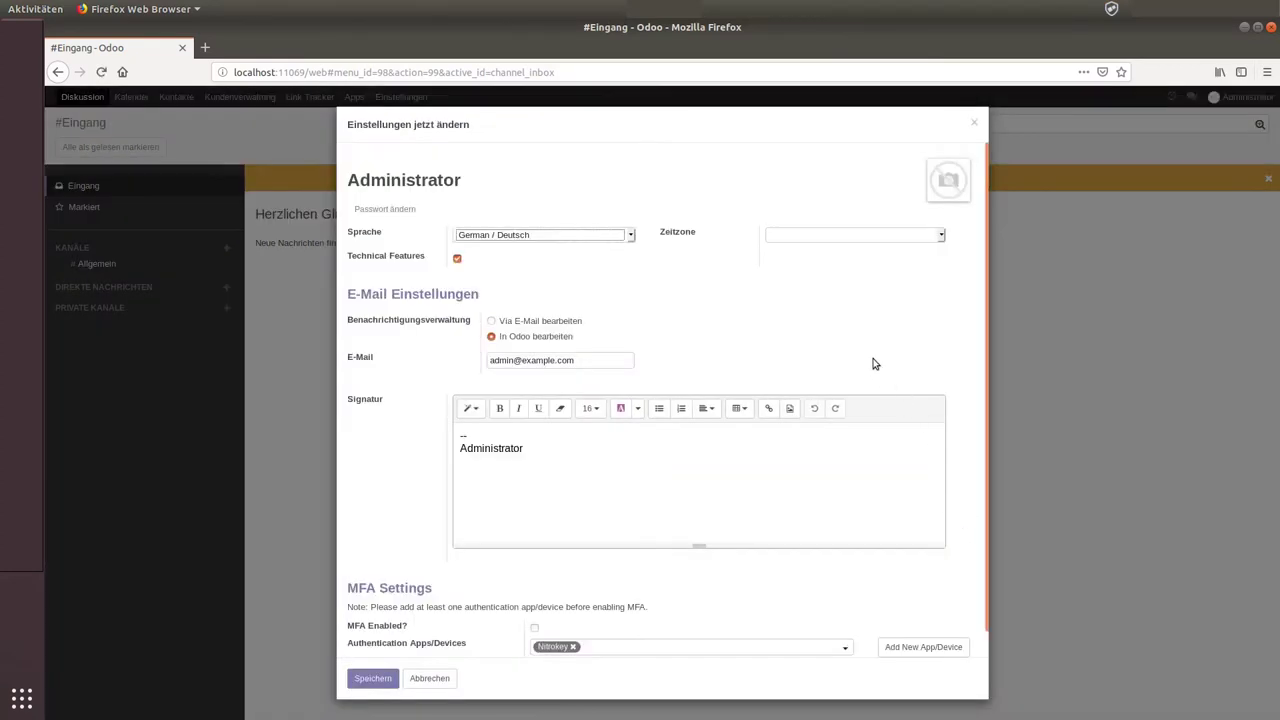
Step: Tick 'MFA Enabled?' under MFA Settings and save (Speichern) the administrator preferences
{"action": "scroll", "coordinate": [865, 366], "scroll_direction": "down", "scroll_amount": 1}
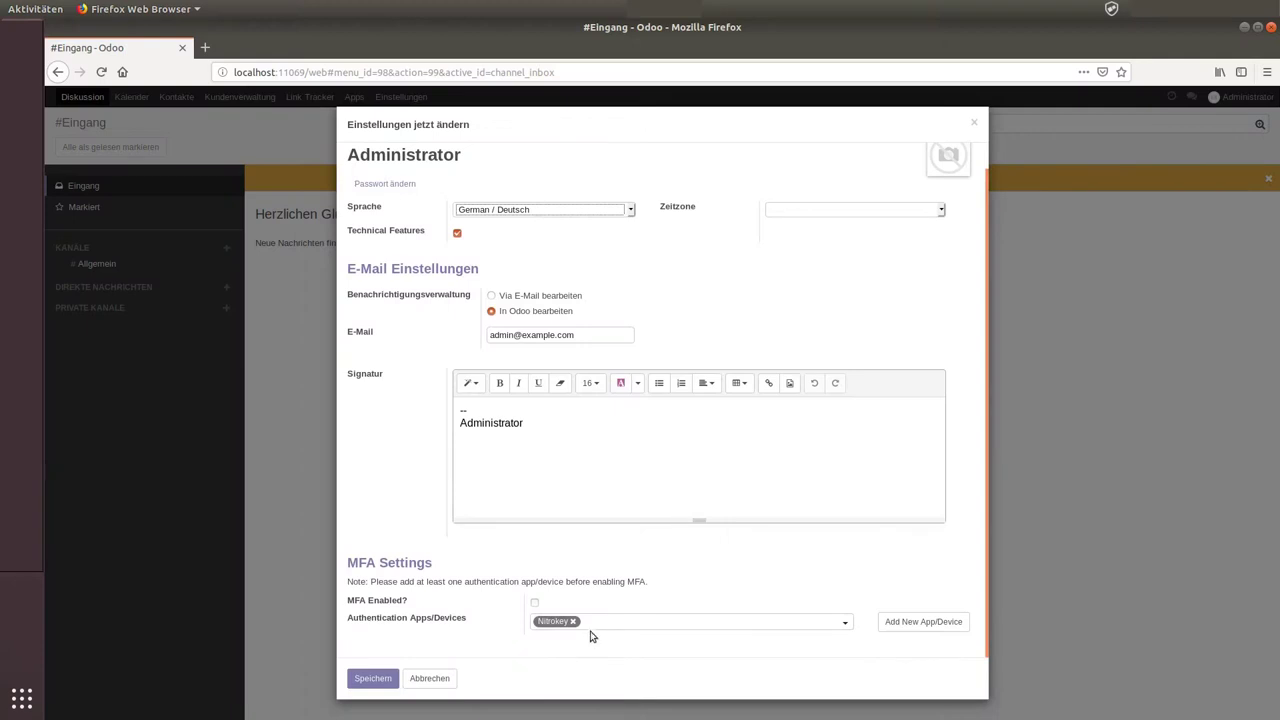
{"action": "left_click", "coordinate": [535, 604]}
{"action": "left_click", "coordinate": [366, 679]}
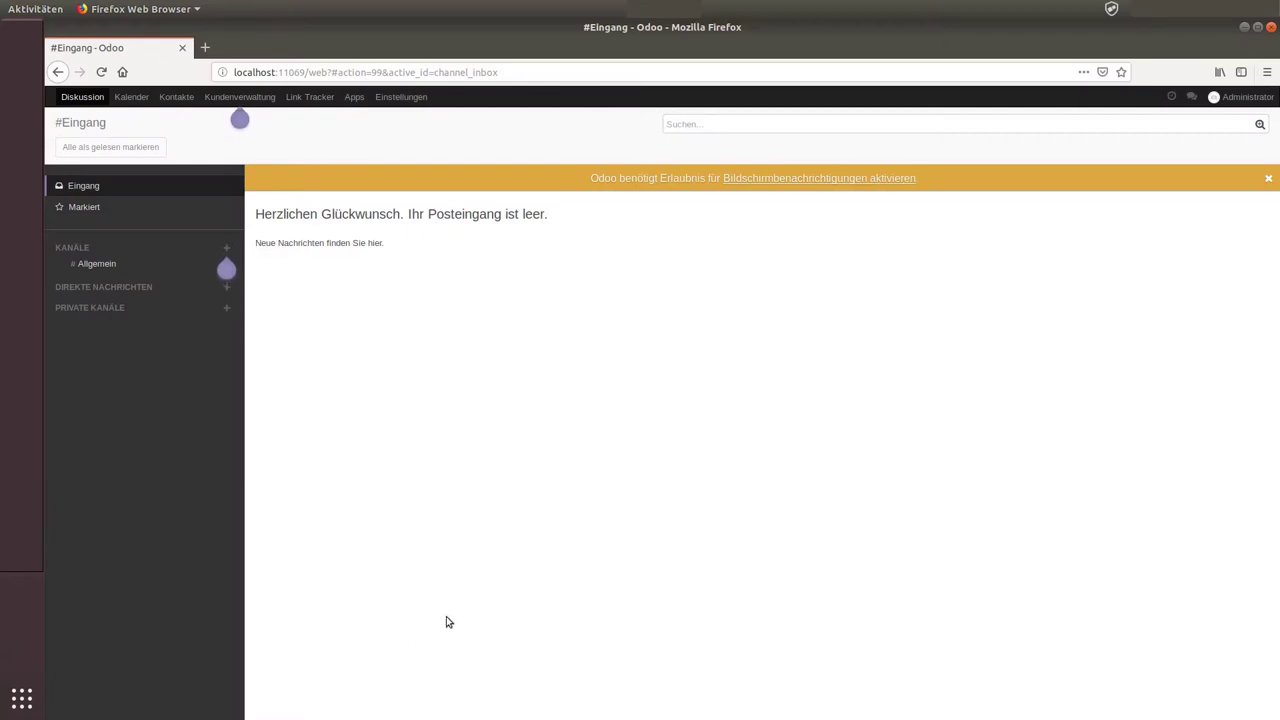
{"action": "left_click", "coordinate": [1234, 97]}
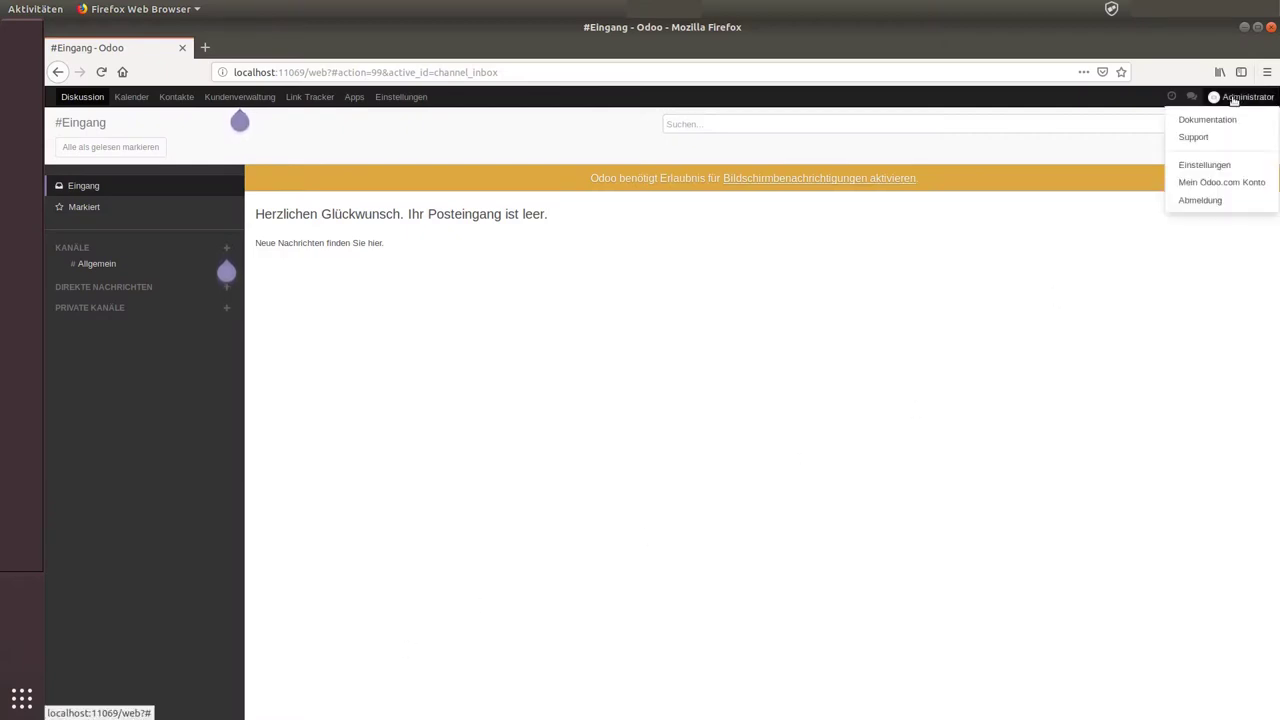
{"action": "left_click", "coordinate": [1203, 166]}
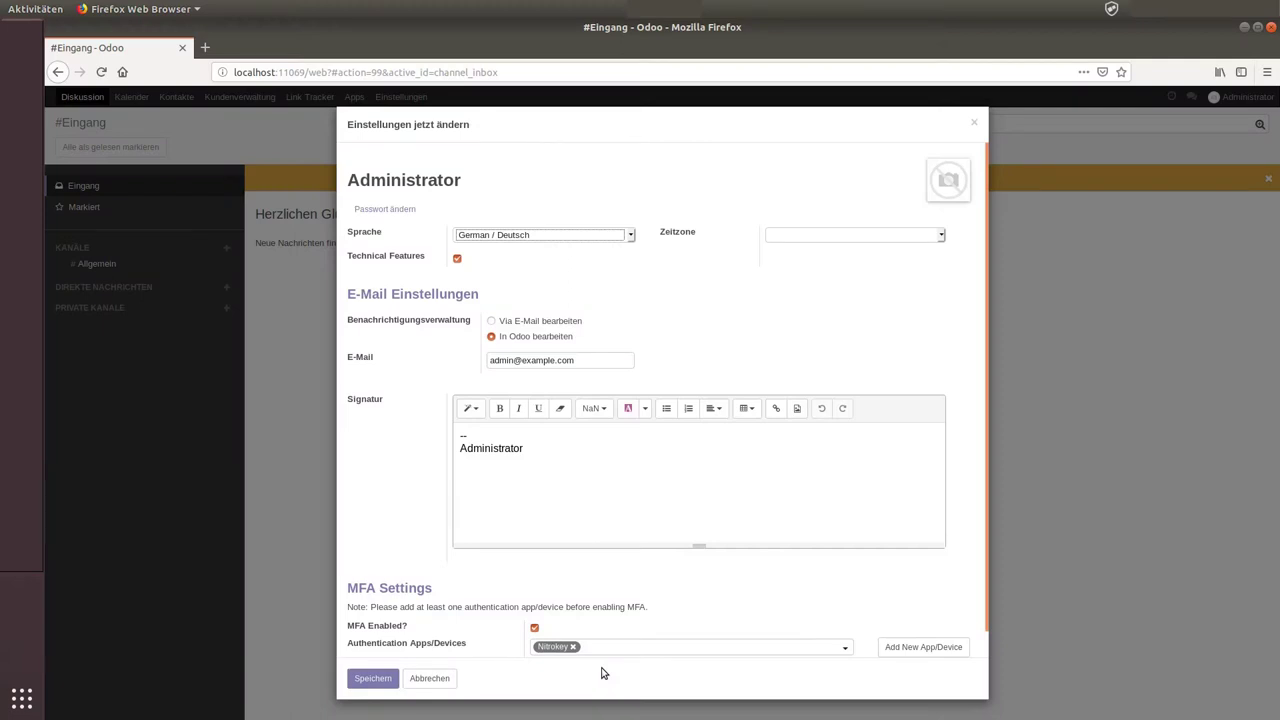
{"action": "scroll", "coordinate": [735, 587], "scroll_direction": "down", "scroll_amount": 1}
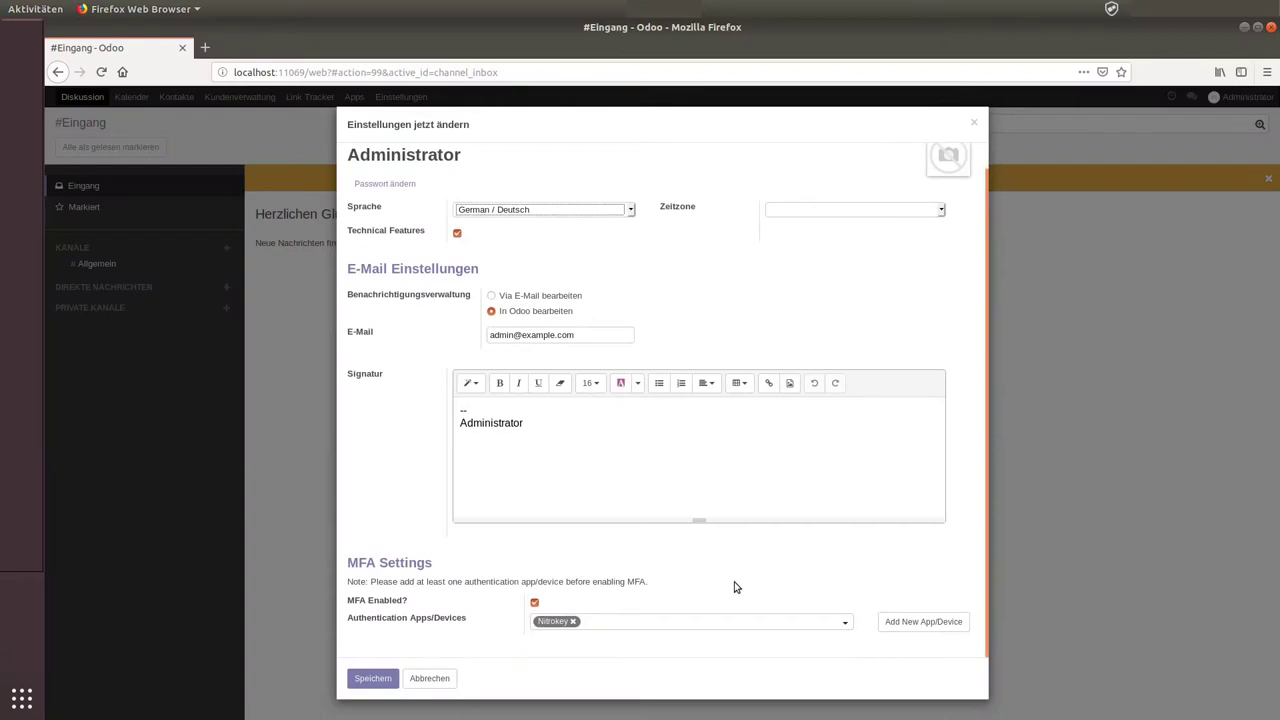
{"action": "left_click", "coordinate": [974, 122]}
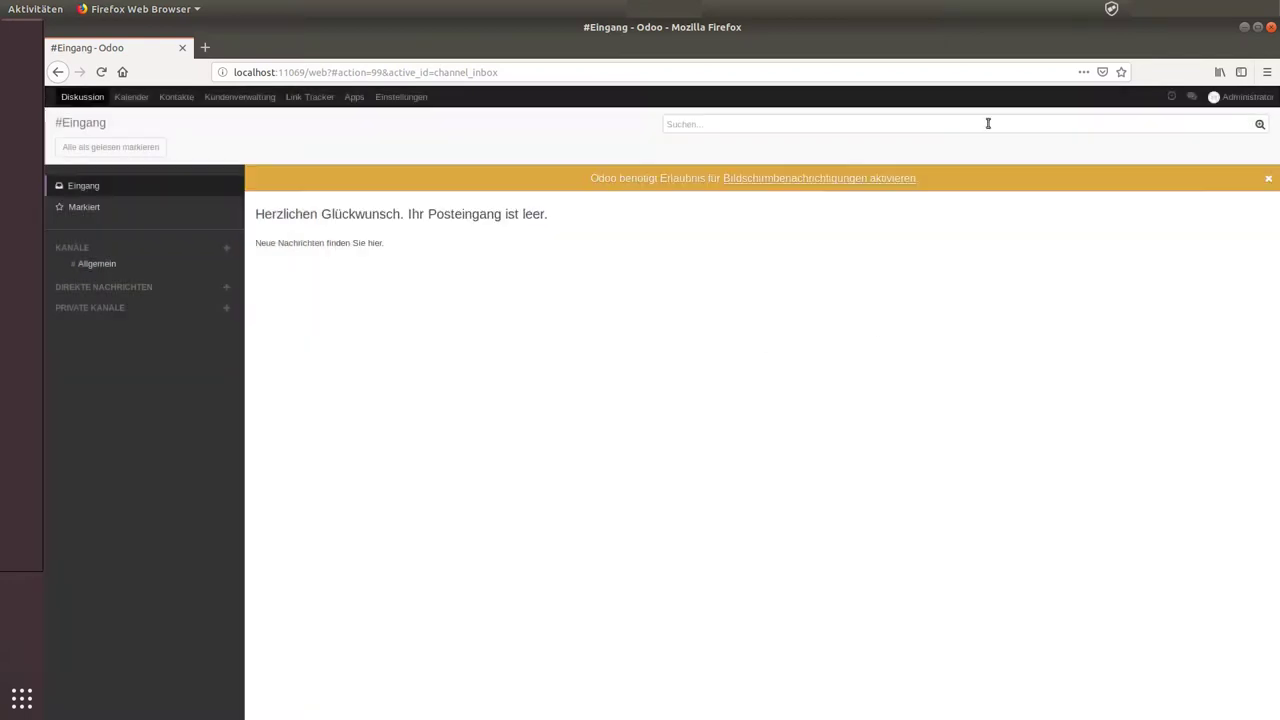
Step: Log out via Abmeldung, sign back in with the administrator email and password, and decline saving the login
{"action": "left_click", "coordinate": [1205, 100]}
{"action": "left_click", "coordinate": [1206, 197]}
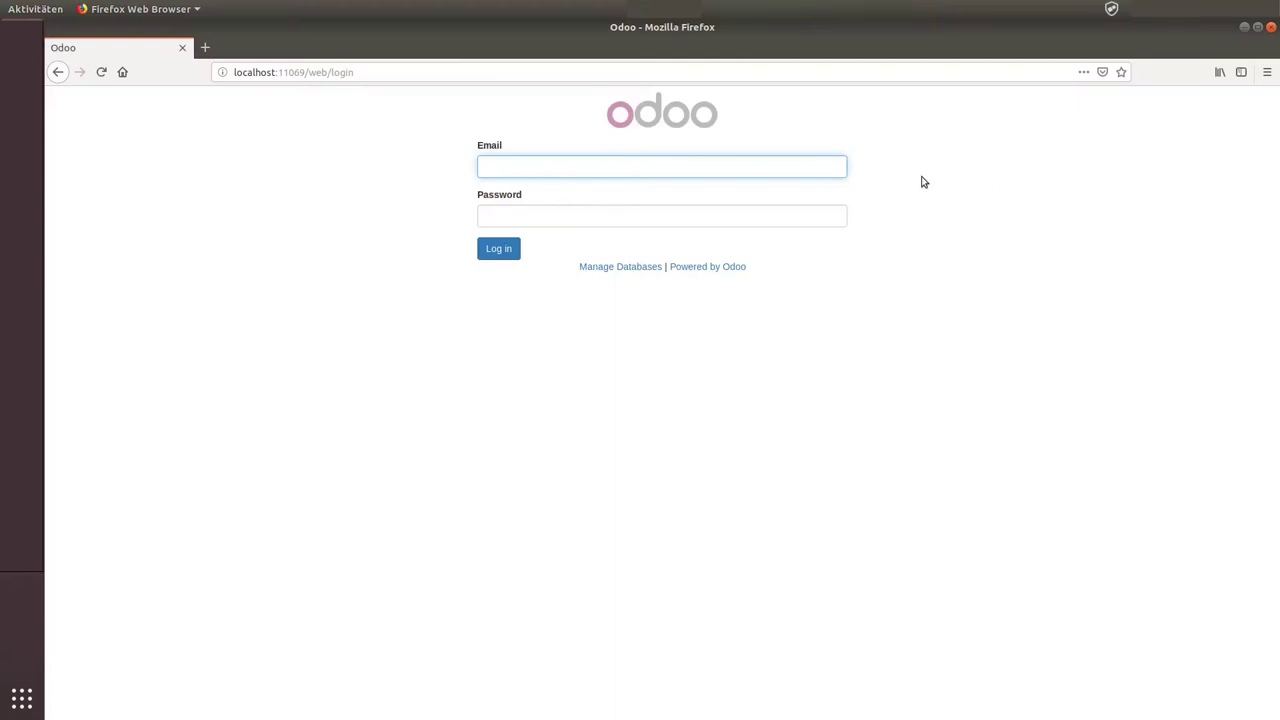
{"action": "left_click", "coordinate": [816, 172]}
{"action": "type", "text": "admin"}
{"action": "key", "text": "Tab"}
{"action": "type", "text": "admin"}
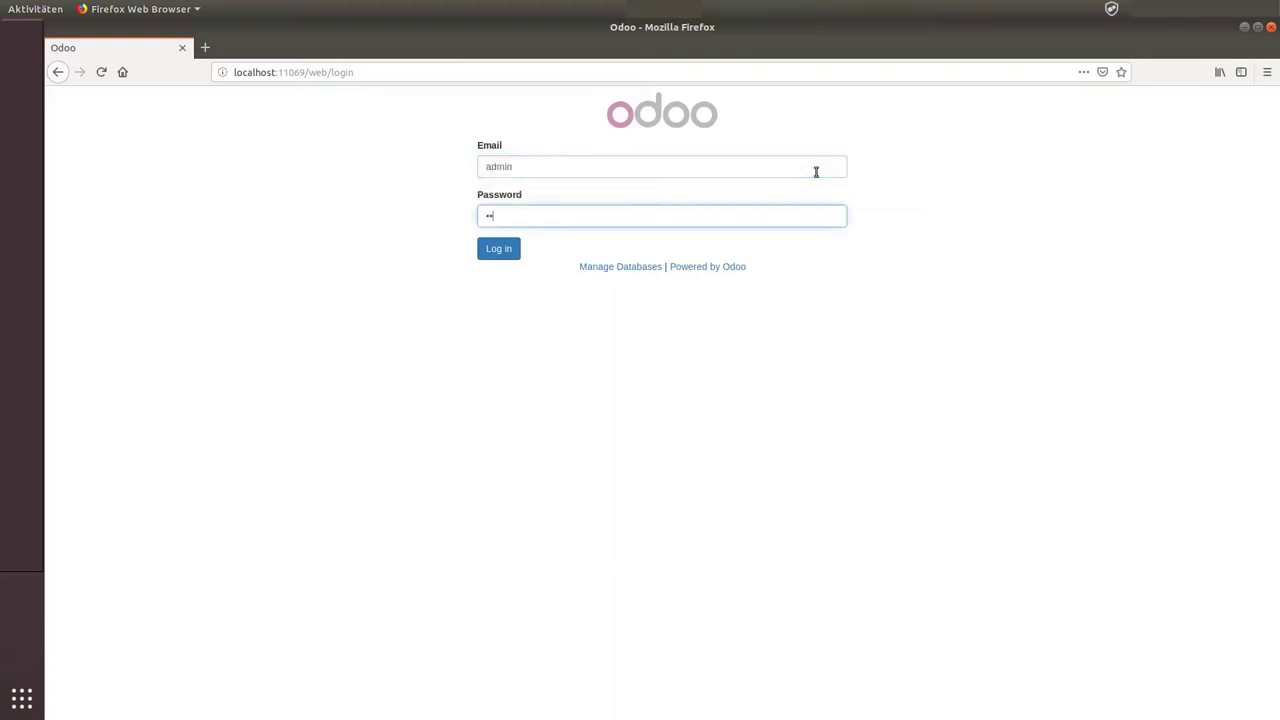
{"action": "key", "text": "Return"}
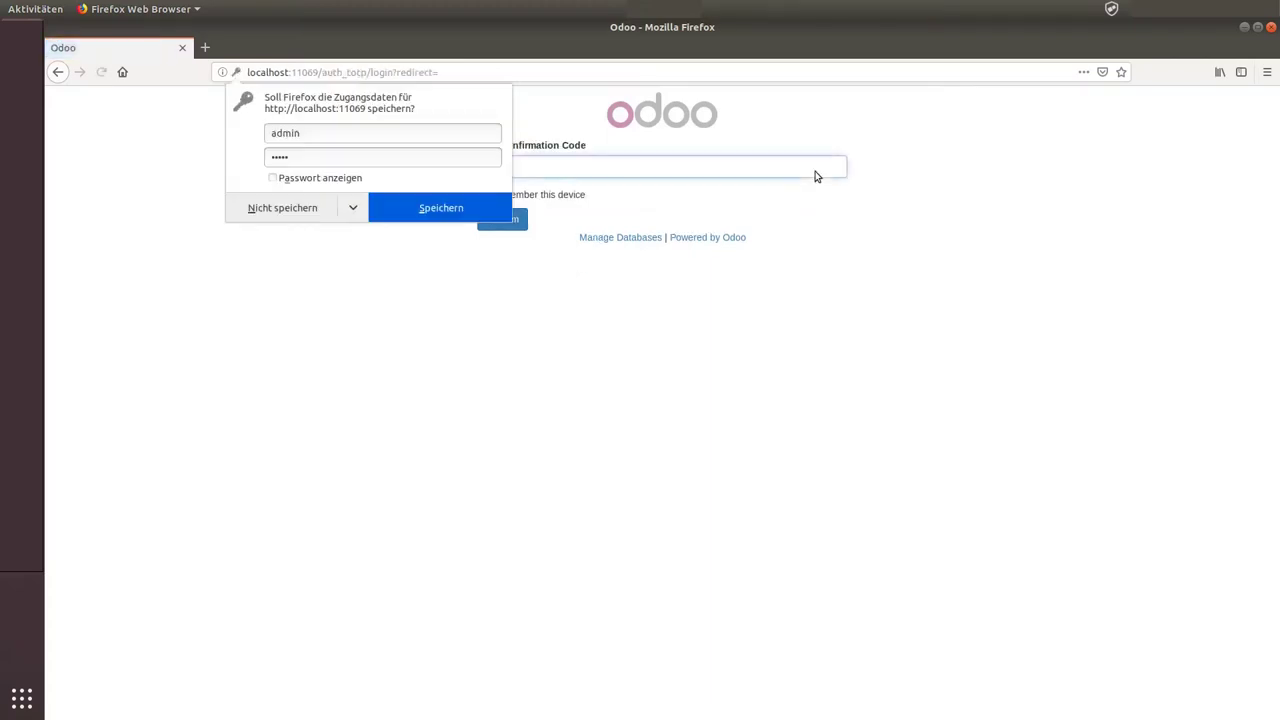
{"action": "left_click", "coordinate": [282, 206]}
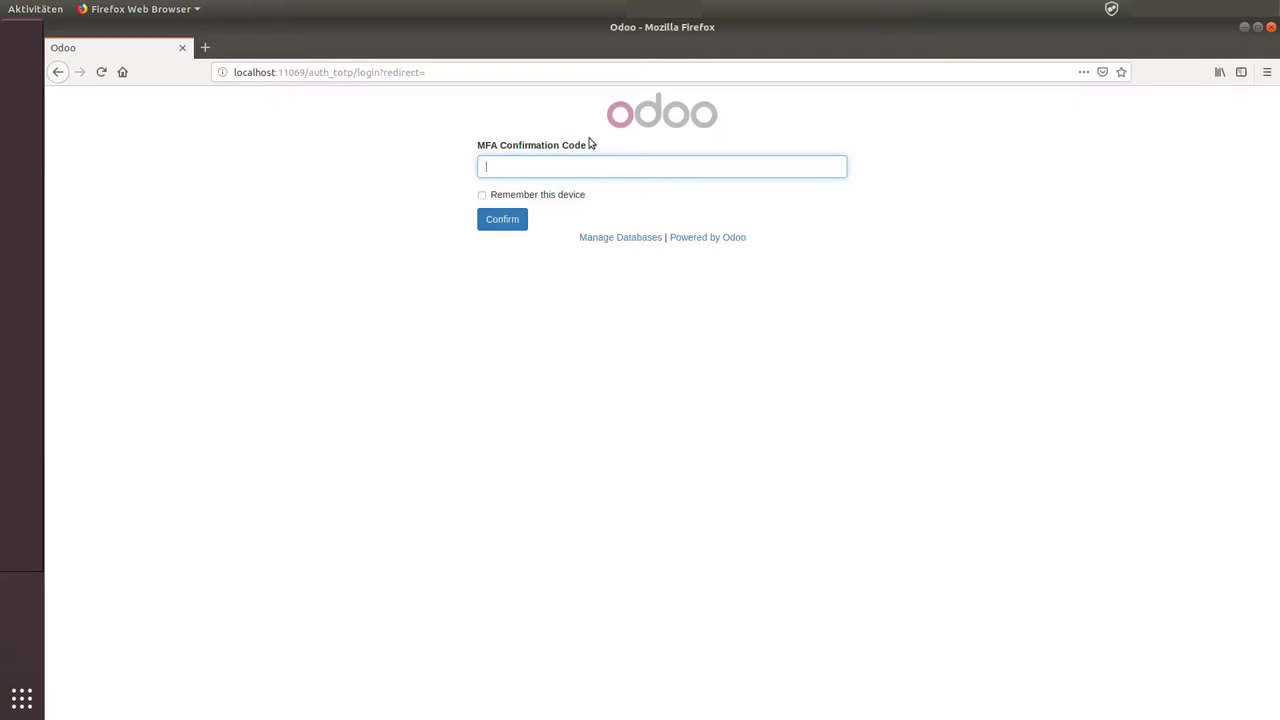
Step: Request the Odoo one-time code in Nitrokey App and unlock it by entering the user PIN
{"action": "left_click", "coordinate": [1112, 10]}
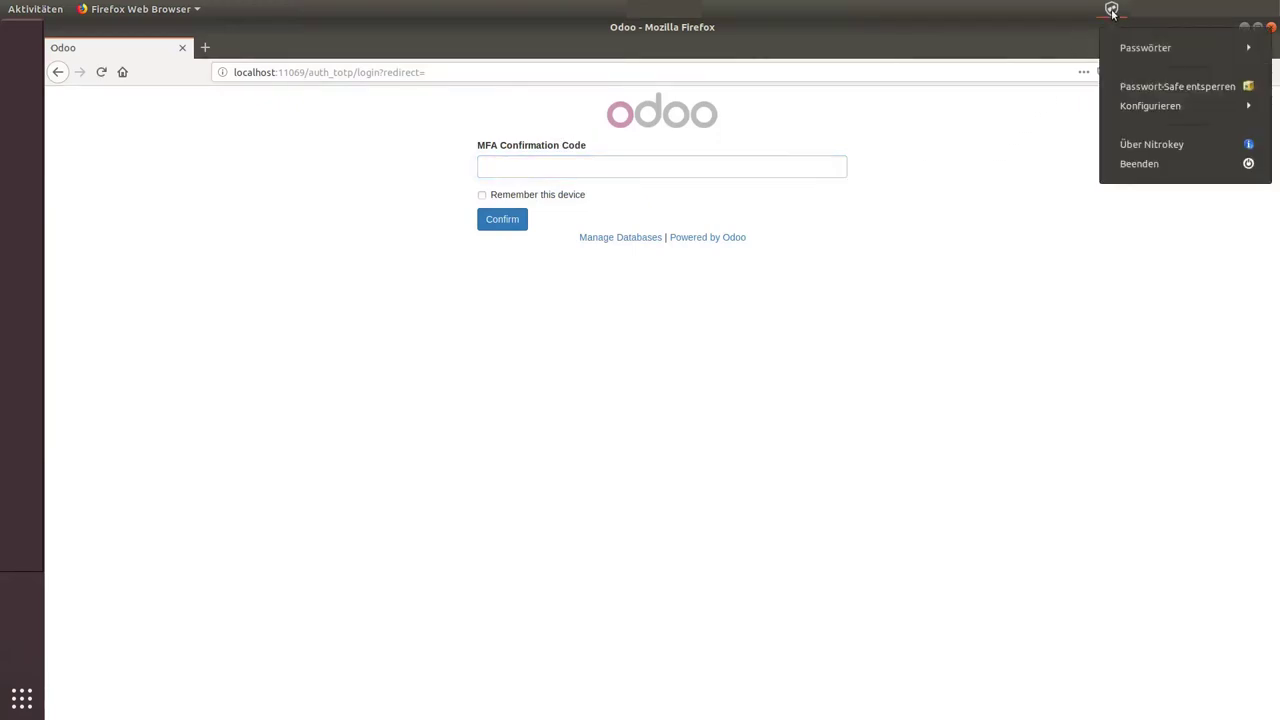
{"action": "left_click", "coordinate": [1141, 50]}
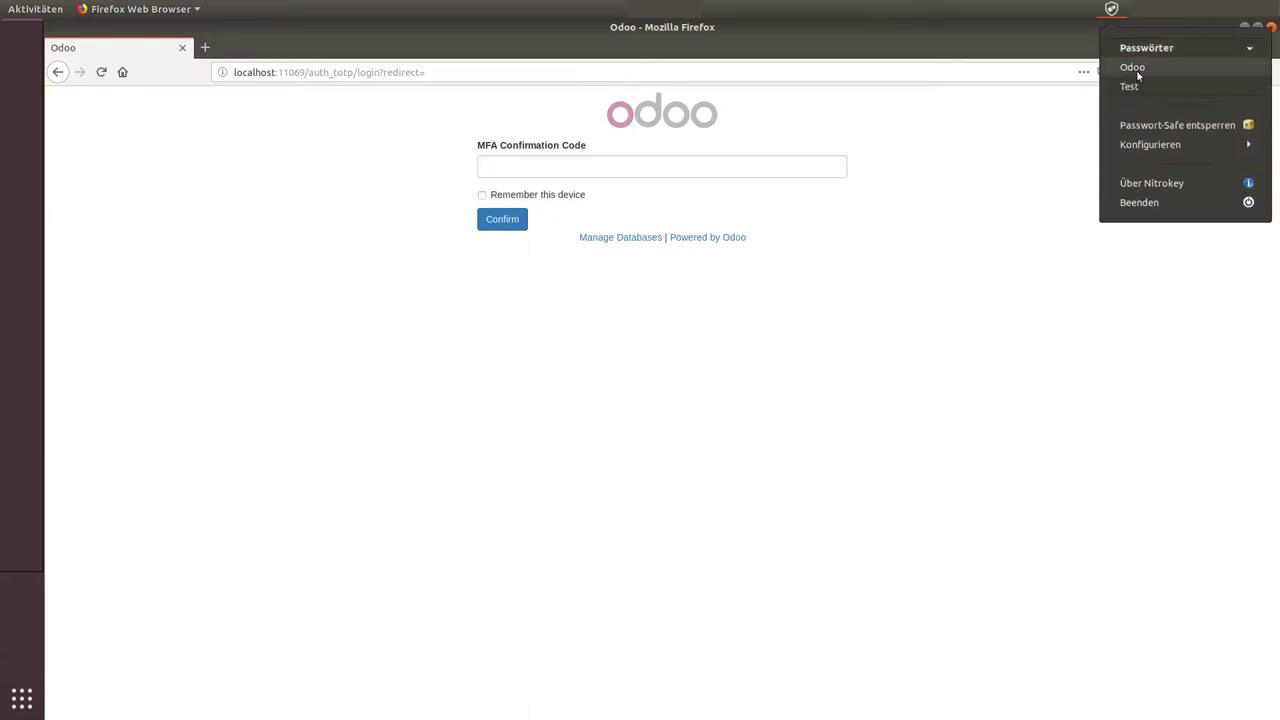
{"action": "left_click", "coordinate": [1134, 69]}
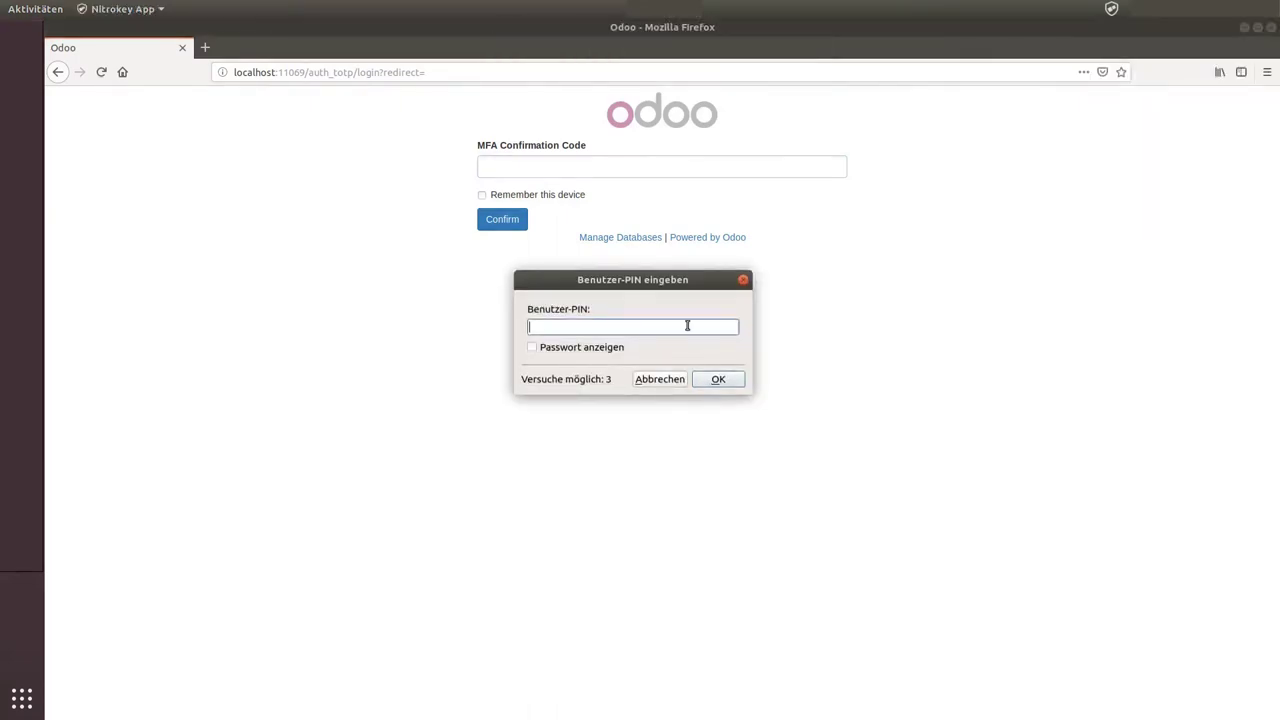
{"action": "type", "text": "123456"}
{"action": "left_click", "coordinate": [716, 375]}
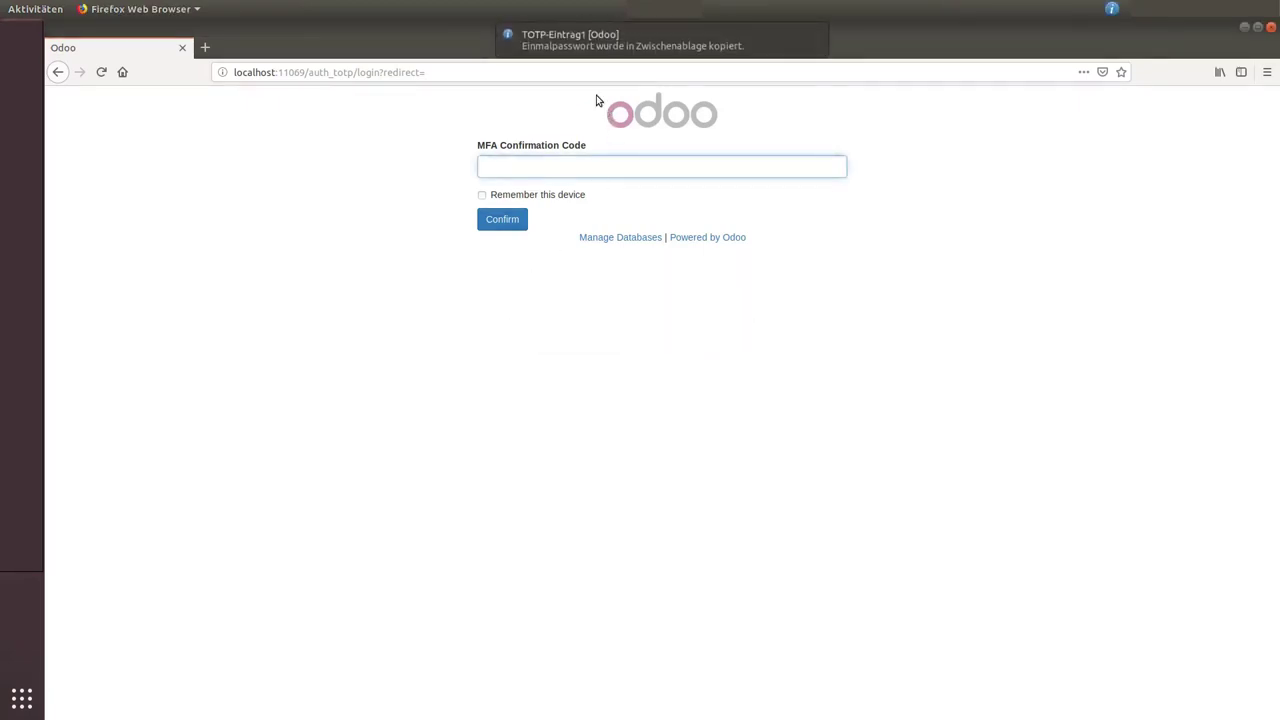
Step: Paste the Nitrokey one-time code into the MFA Confirmation Code field and confirm it
{"action": "right_click", "coordinate": [594, 164]}
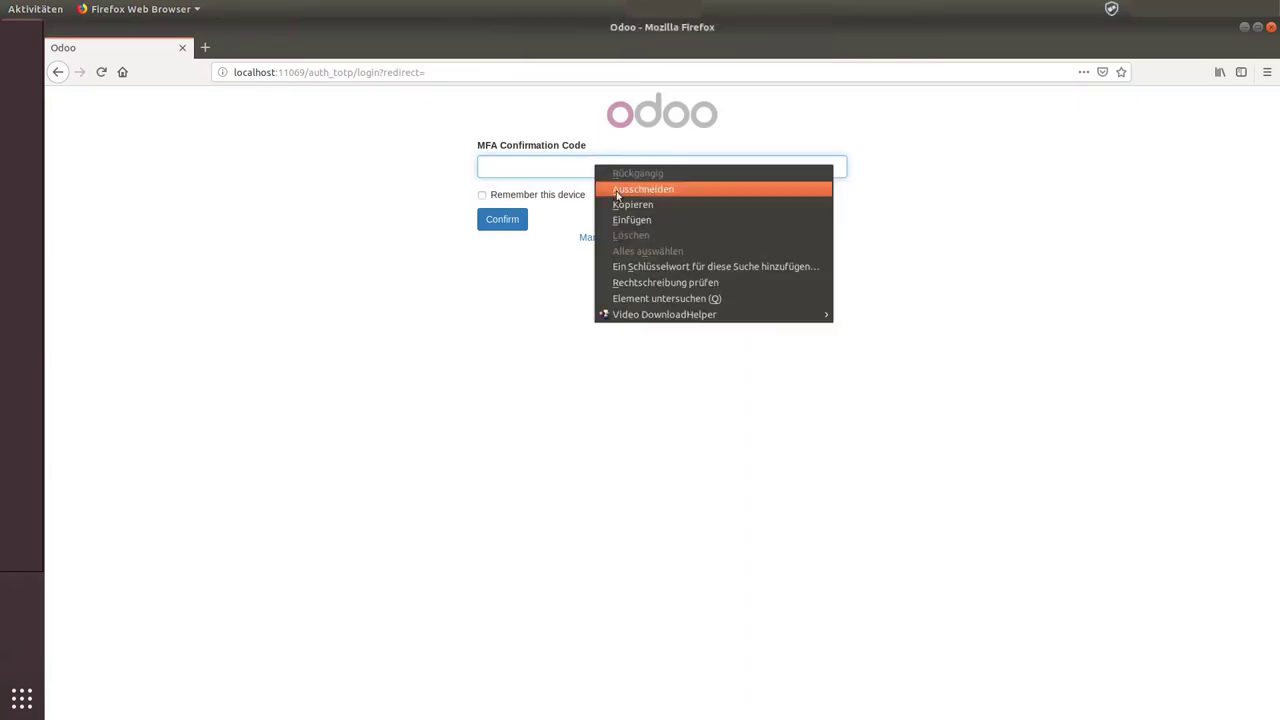
{"action": "left_click", "coordinate": [630, 220]}
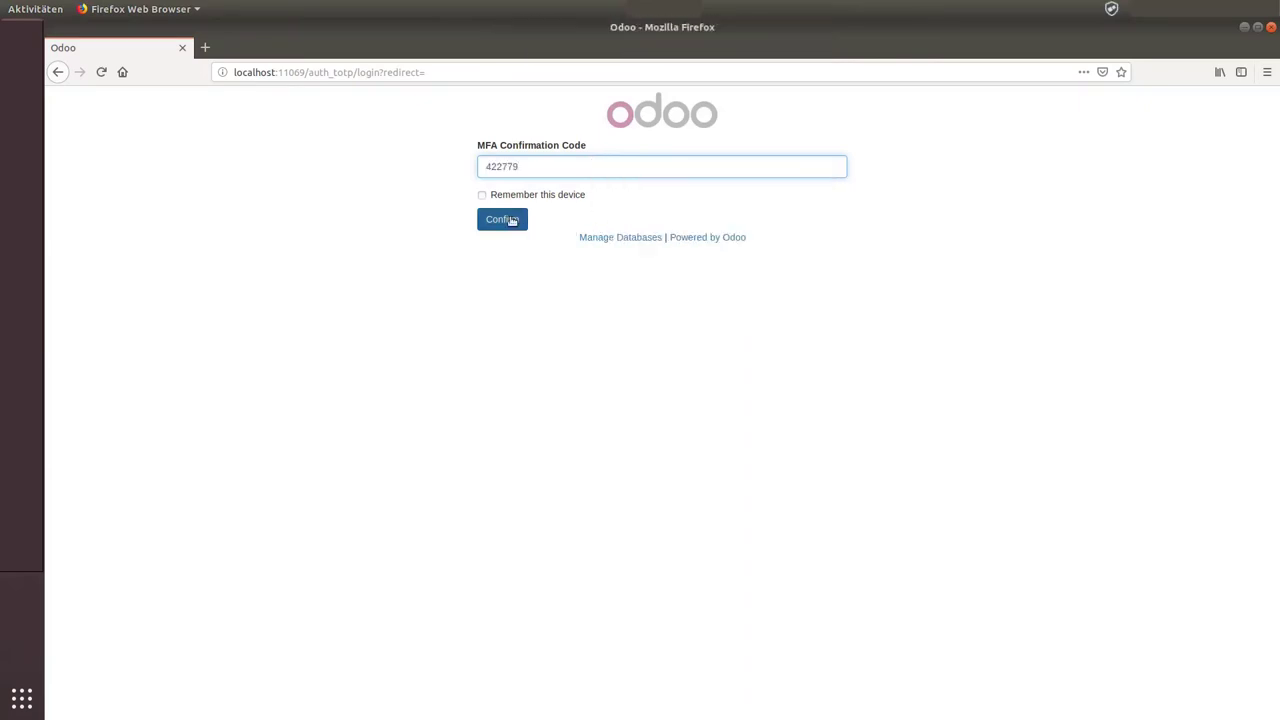
{"action": "left_click", "coordinate": [511, 220]}
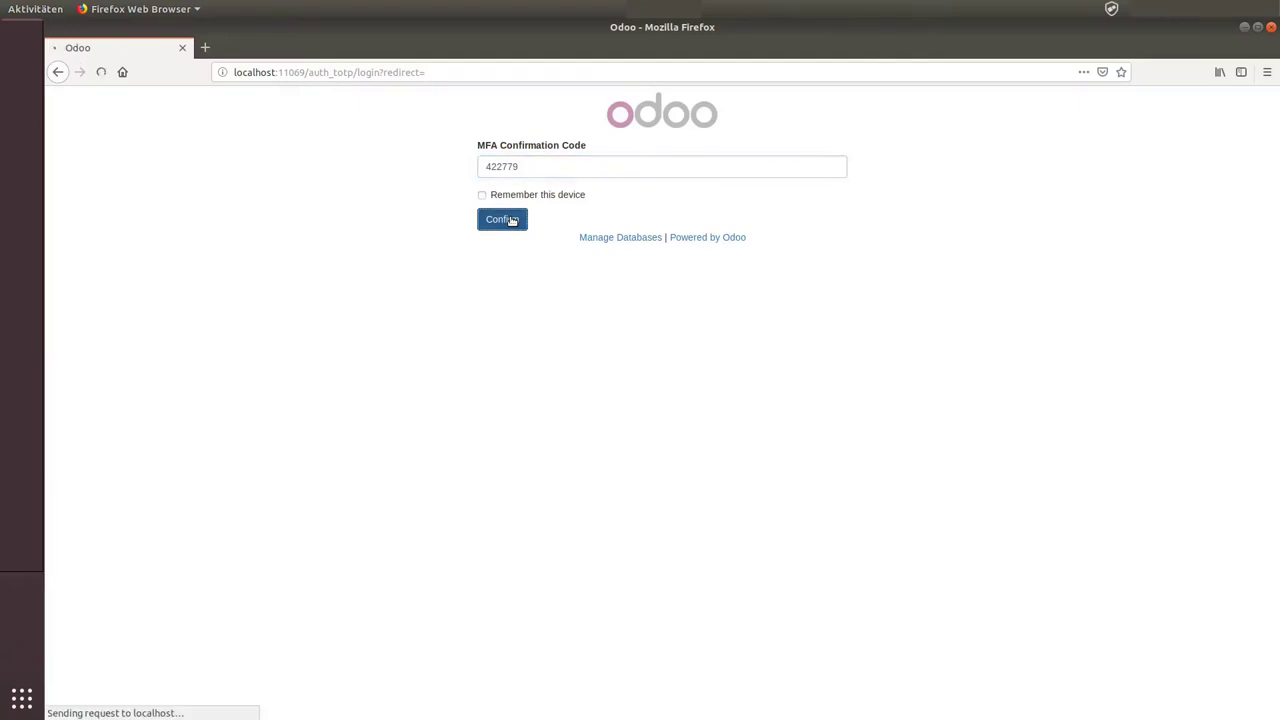
Step: Re-enter the administrator email and password, submit, and decline saving the password in Firefox
{"action": "type", "text": "admin"}
{"action": "key", "text": "Tab"}
{"action": "type", "text": "admi"}
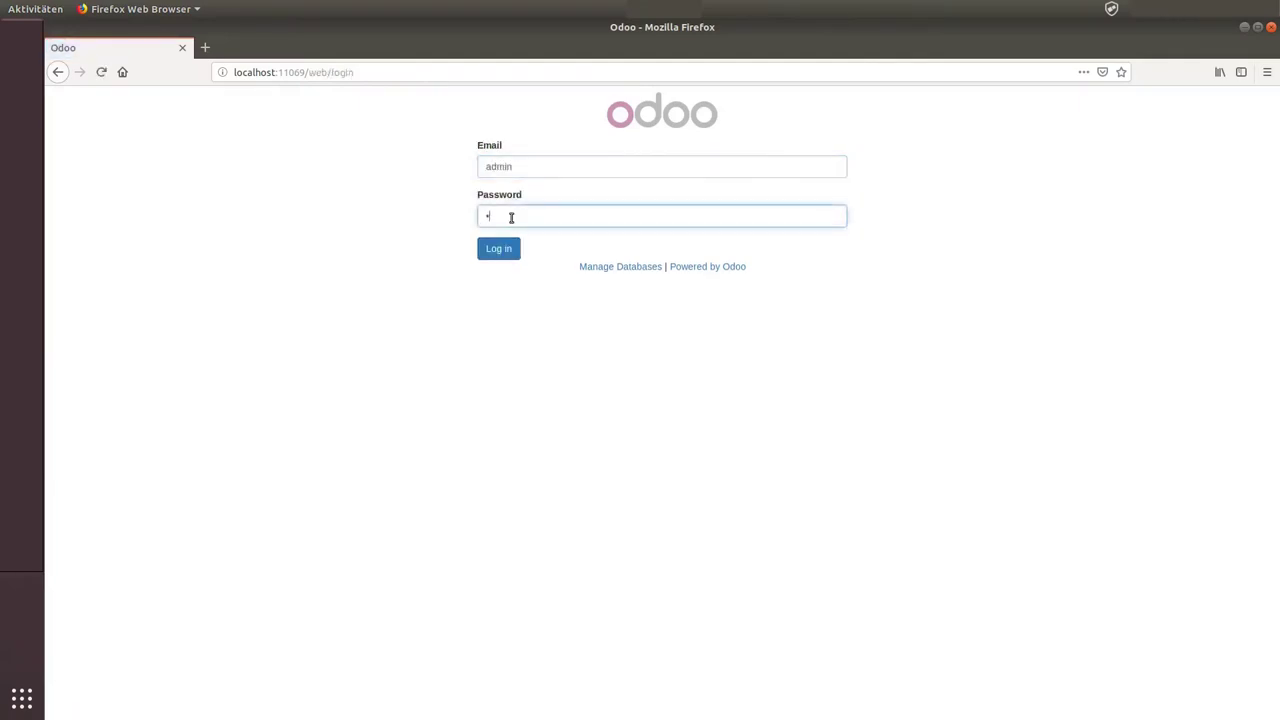
{"action": "type", "text": "n"}
{"action": "key", "text": "Return"}
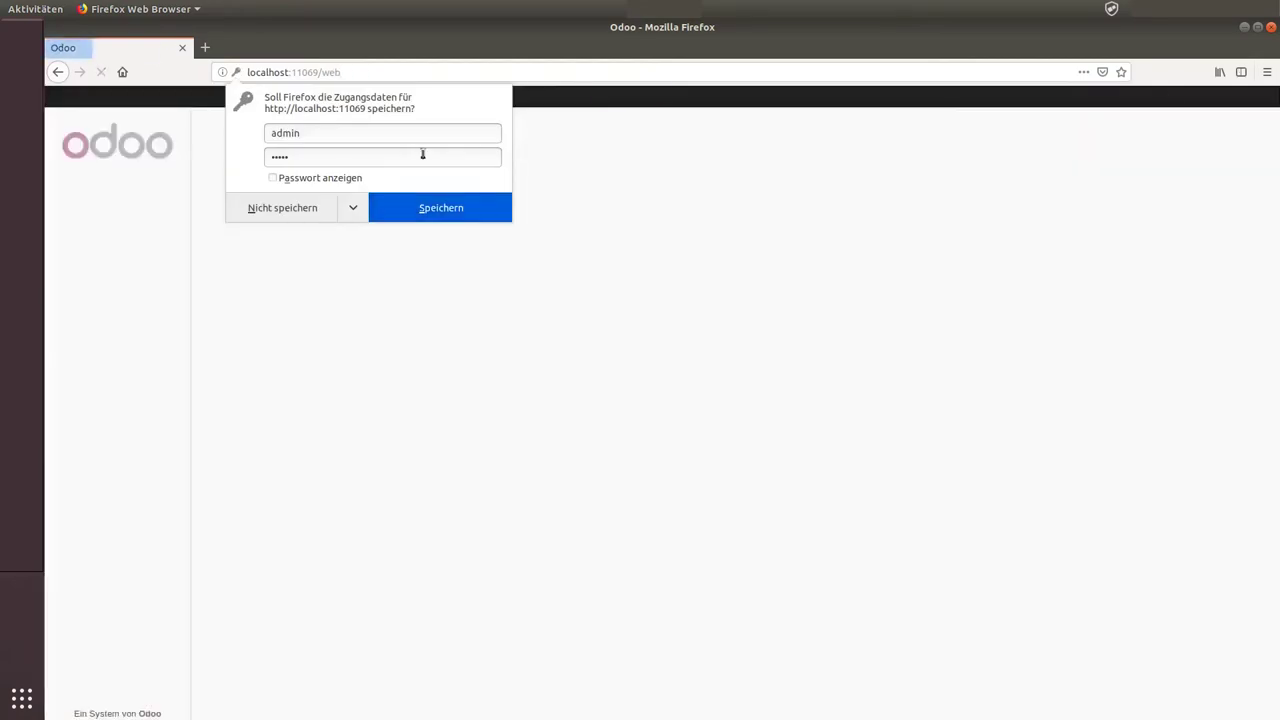
{"action": "left_click", "coordinate": [283, 208]}
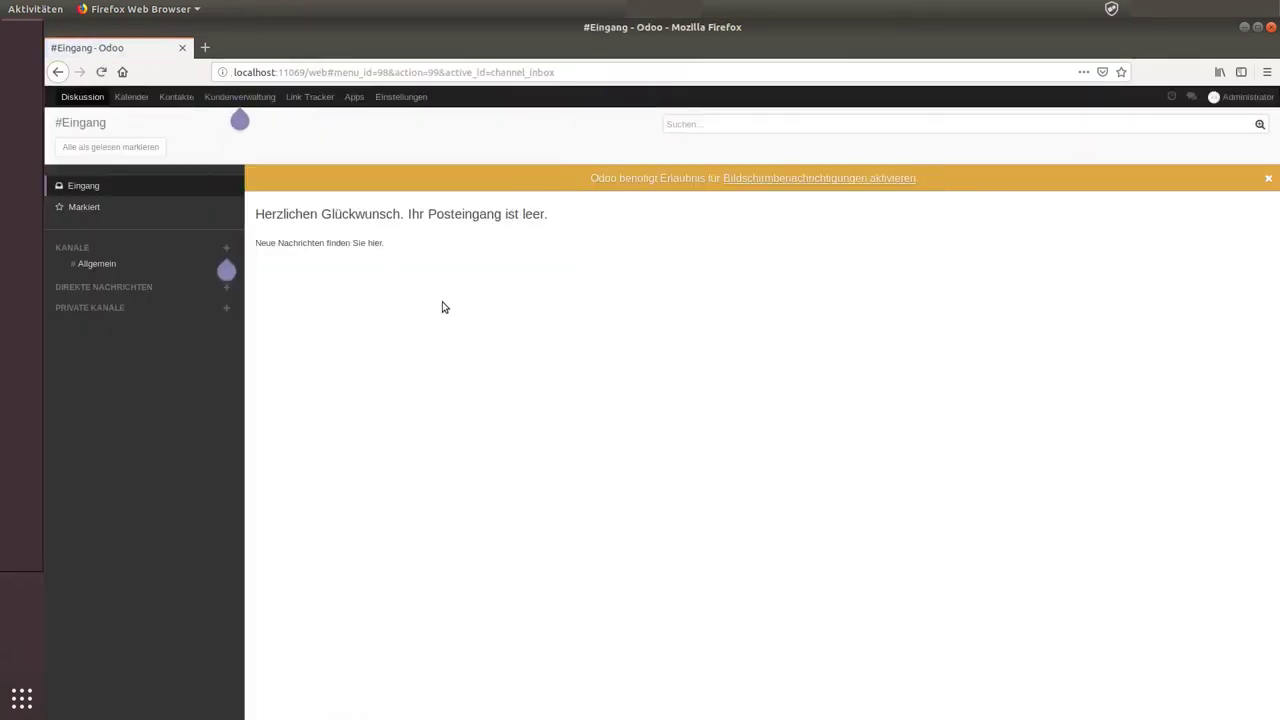